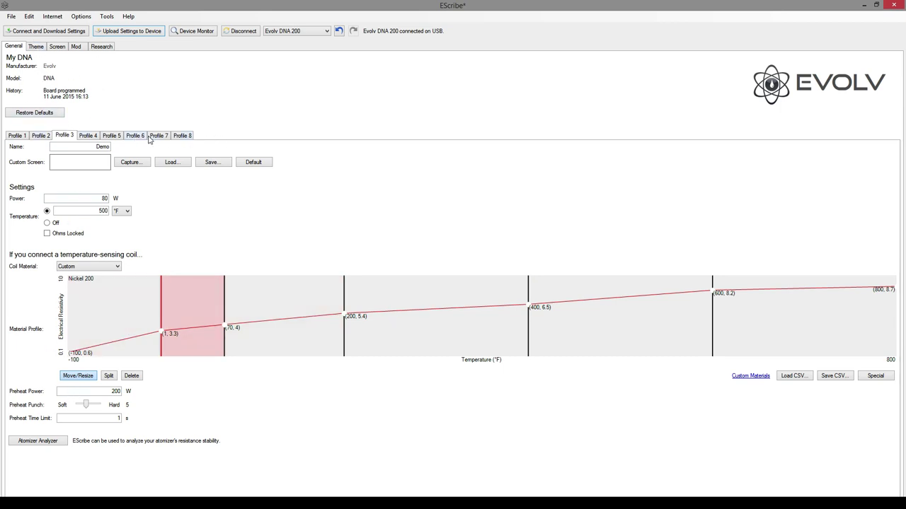
Switch Profile 3's coil material to Nickel 200 and back to Custom.
click(254, 163)
click(91, 267)
click(78, 276)
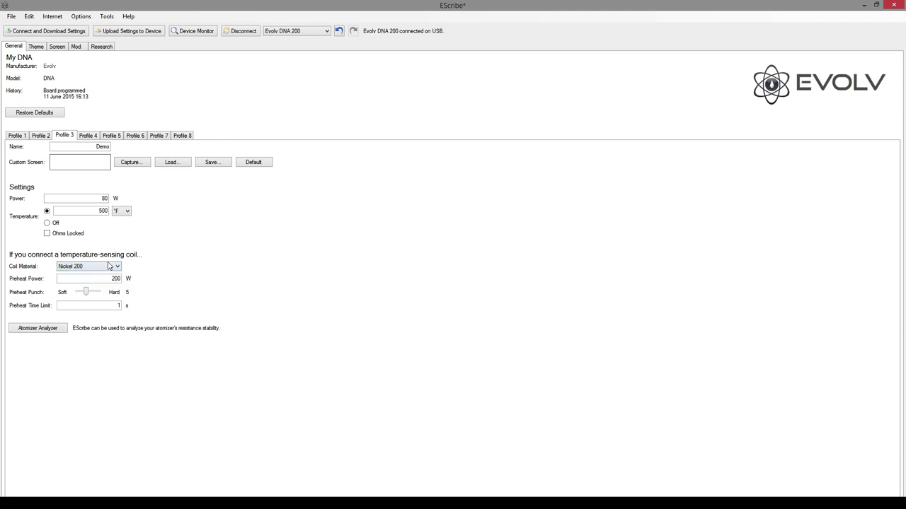
click(106, 266)
click(81, 281)
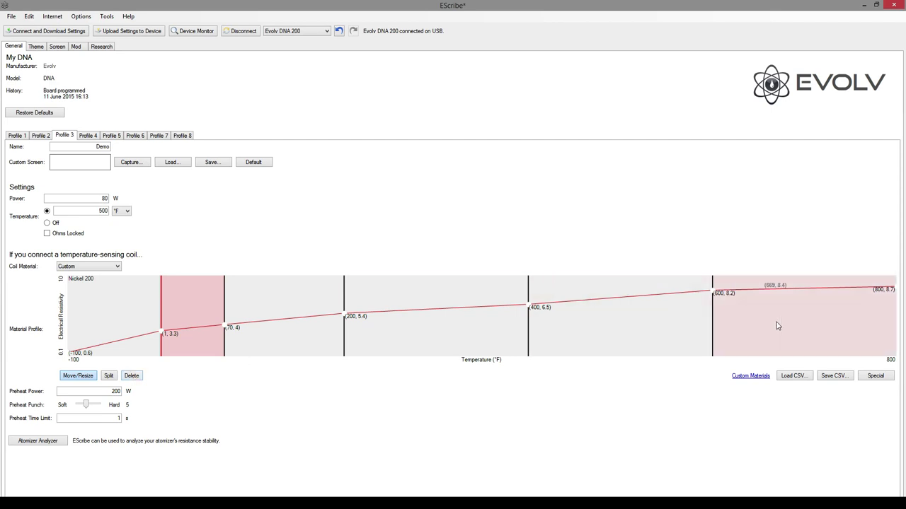
Preview the Temperature Coefficient of Resistance approximation for Profile 3's custom material curve without applying it.
click(885, 376)
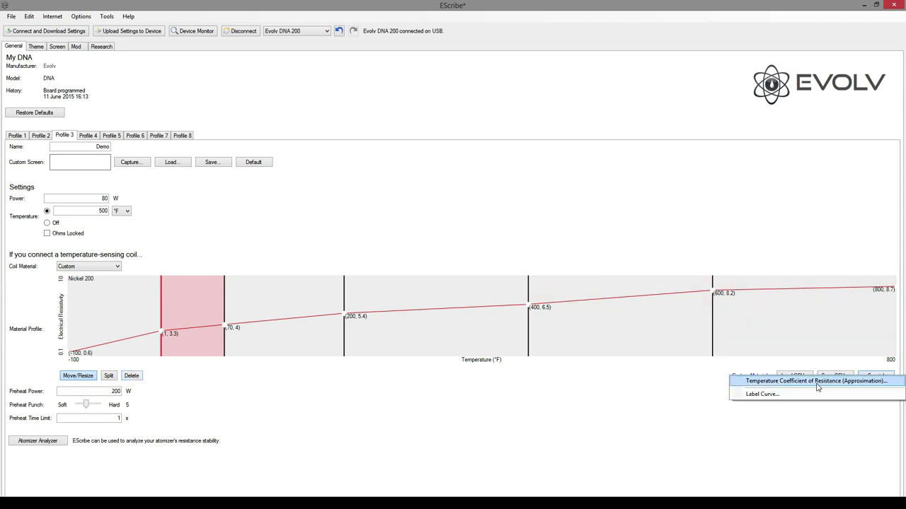
click(767, 382)
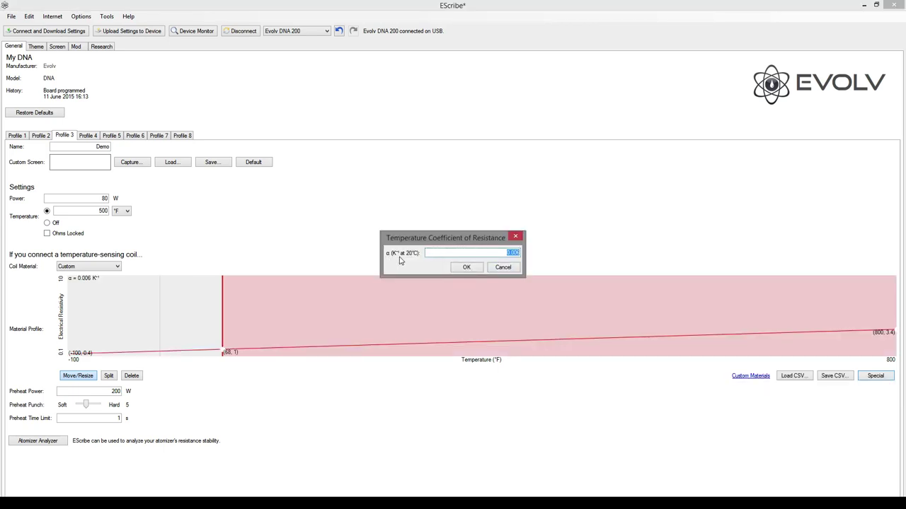
click(505, 267)
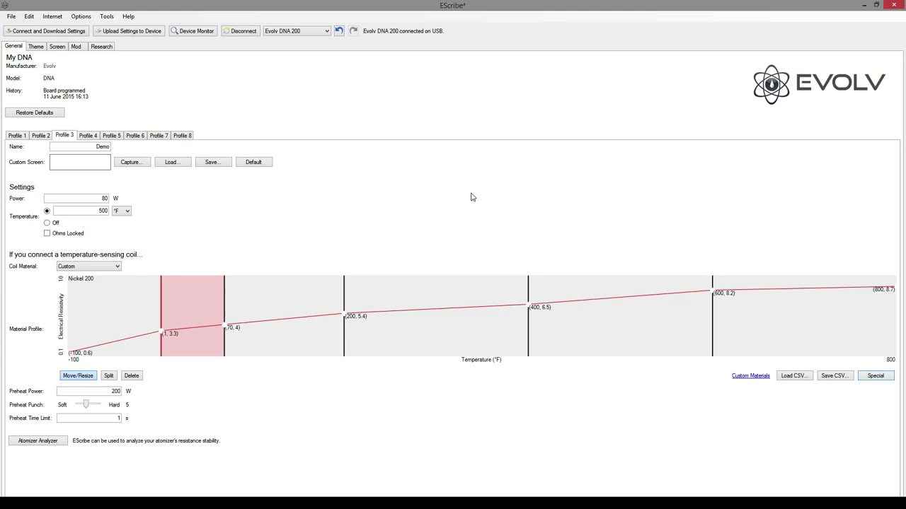
Load The Cave.png as the primary welcome screen in the theme and upload the settings to the device.
click(37, 47)
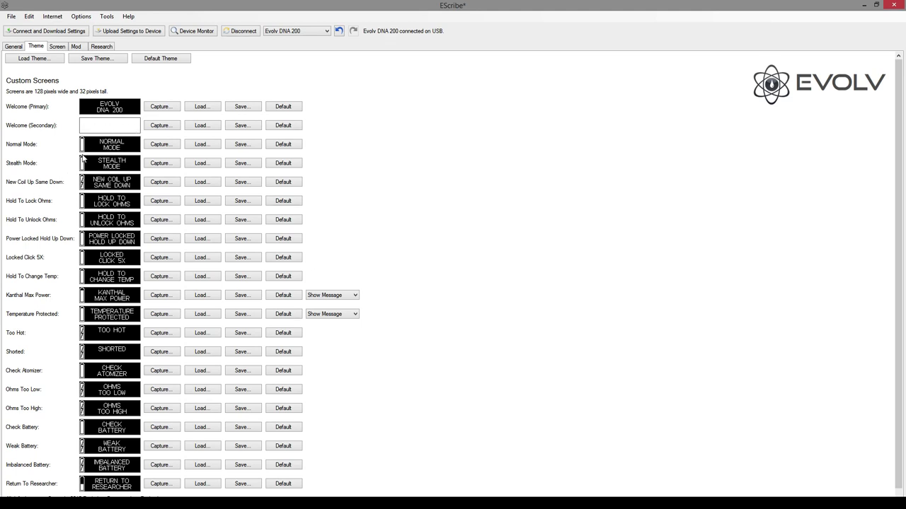
scroll(77, 220, down, 1)
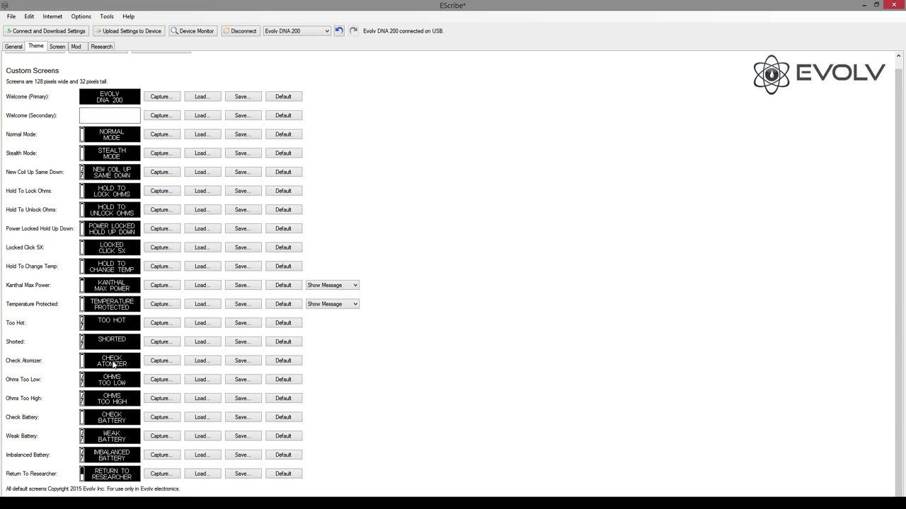
scroll(119, 358, up, 1)
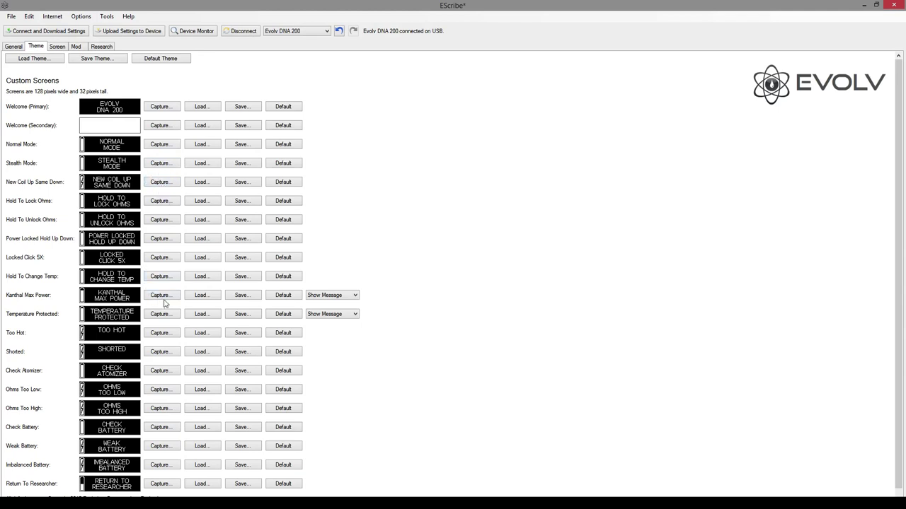
click(202, 107)
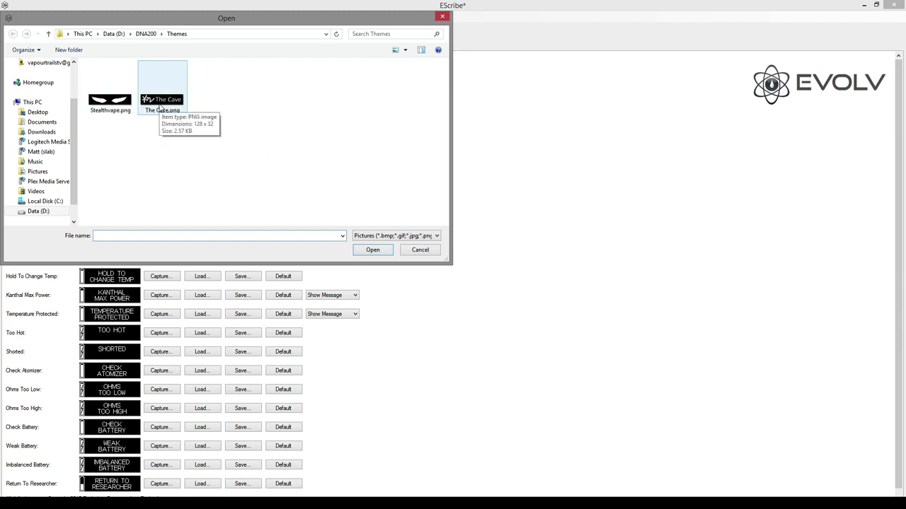
click(162, 106)
click(373, 250)
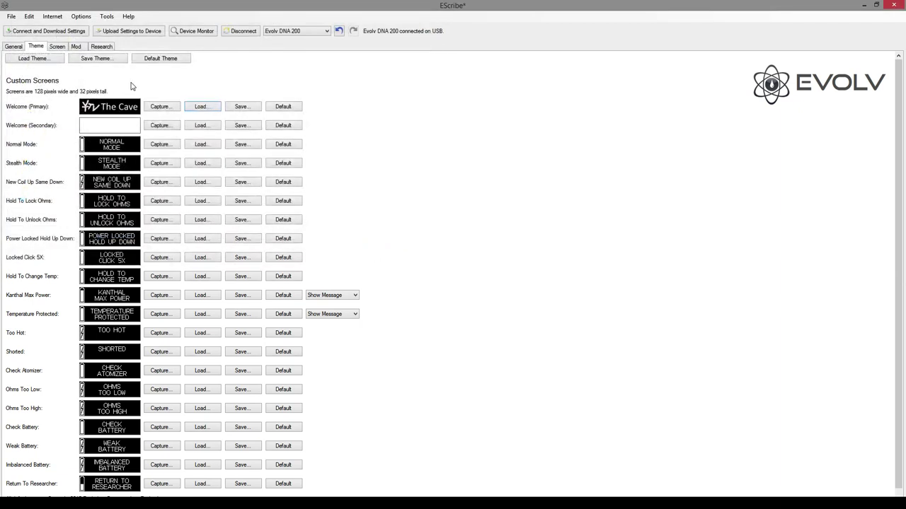
click(131, 32)
Examine the message display options for the Kanthal Max Power and Temperature Protected theme screens.
scroll(346, 204, down, 1)
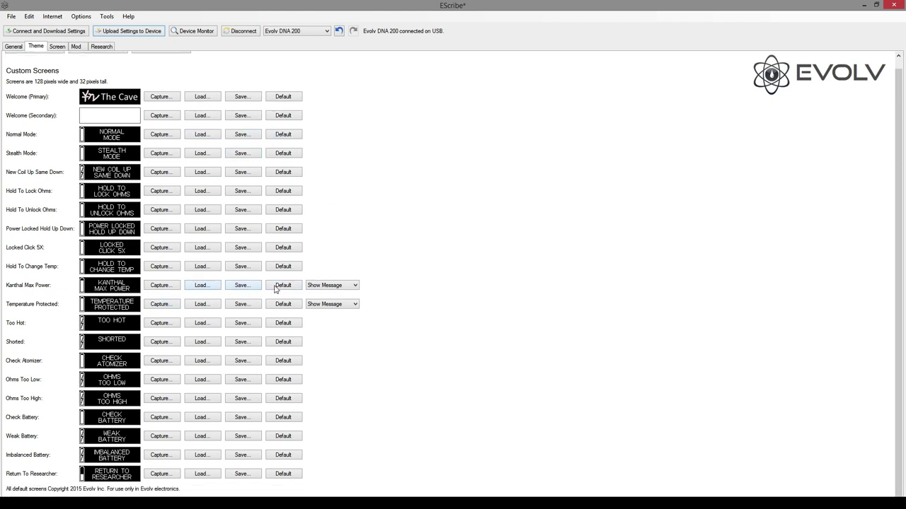
click(331, 286)
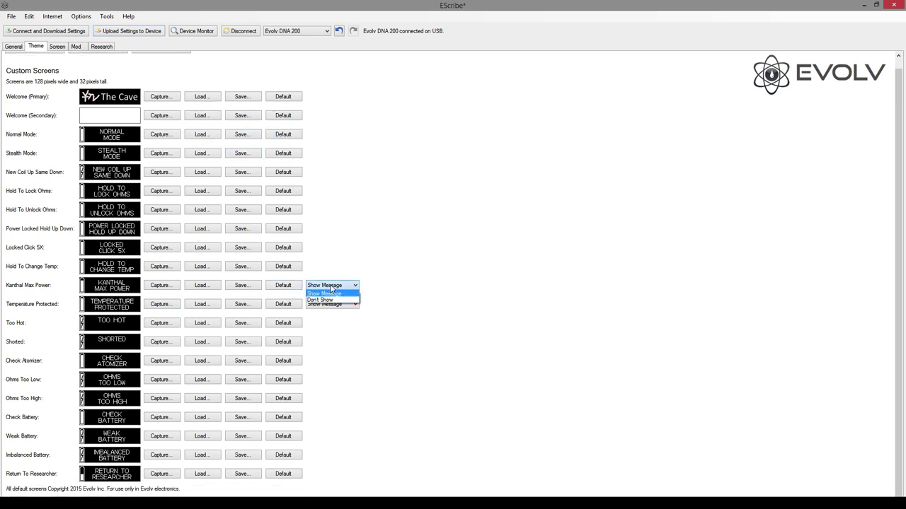
click(452, 301)
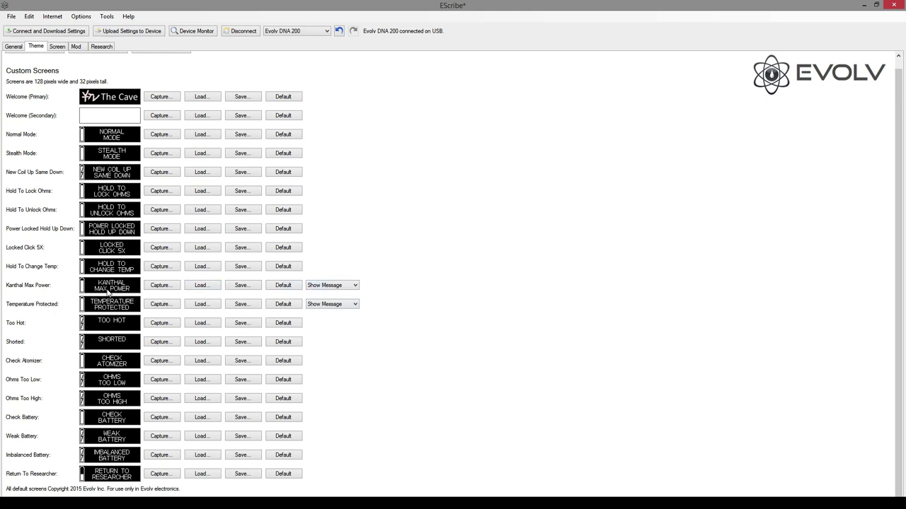
click(327, 285)
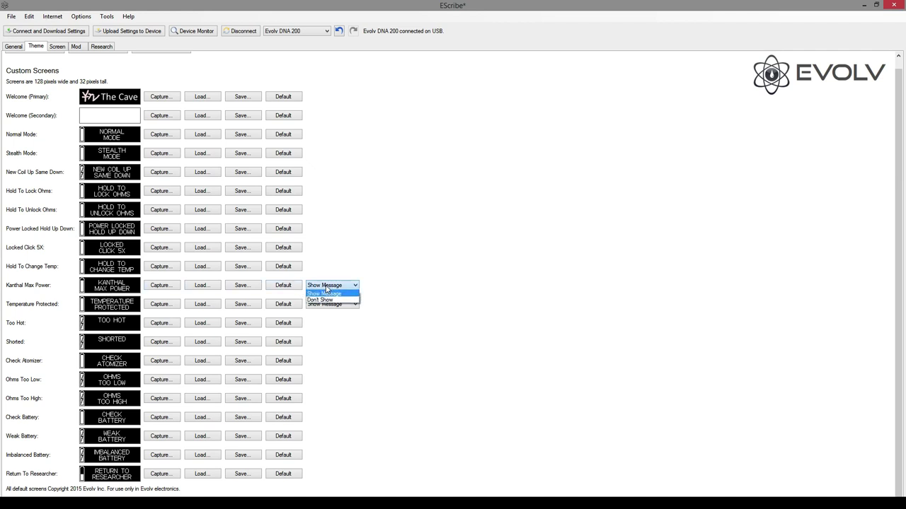
click(327, 296)
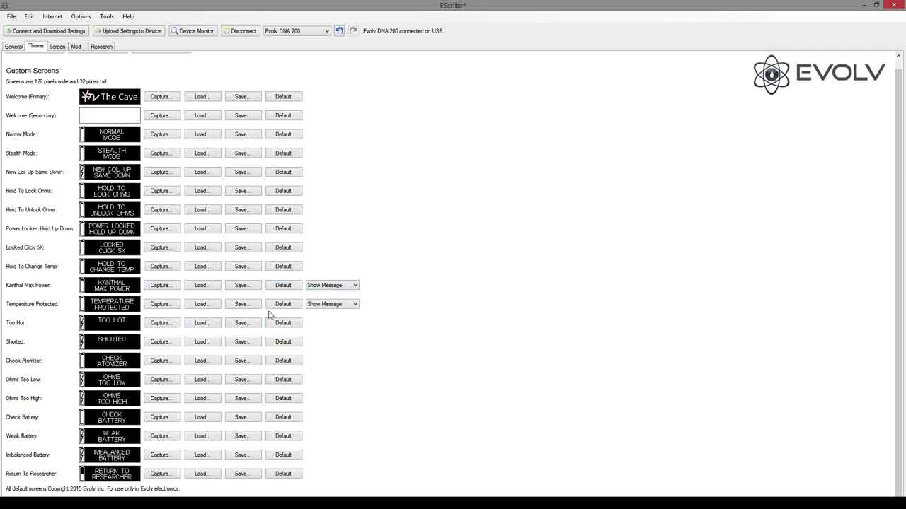
click(332, 307)
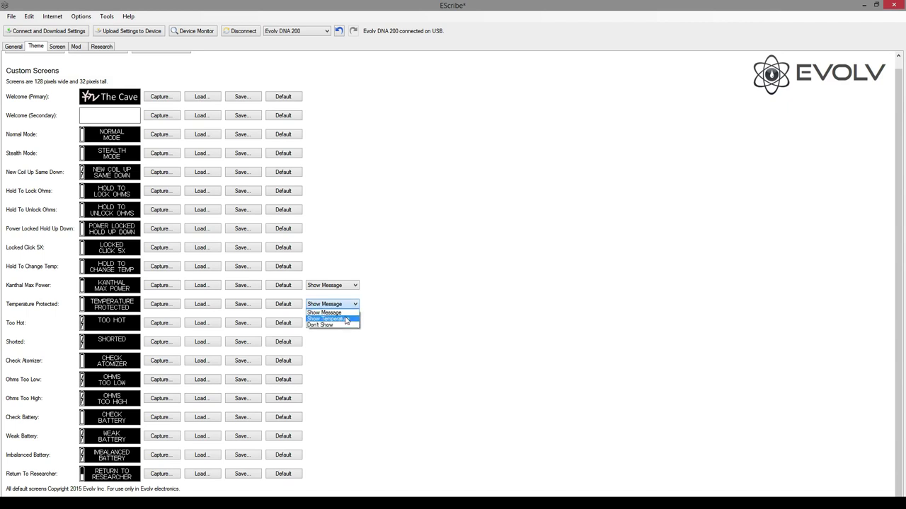
click(400, 314)
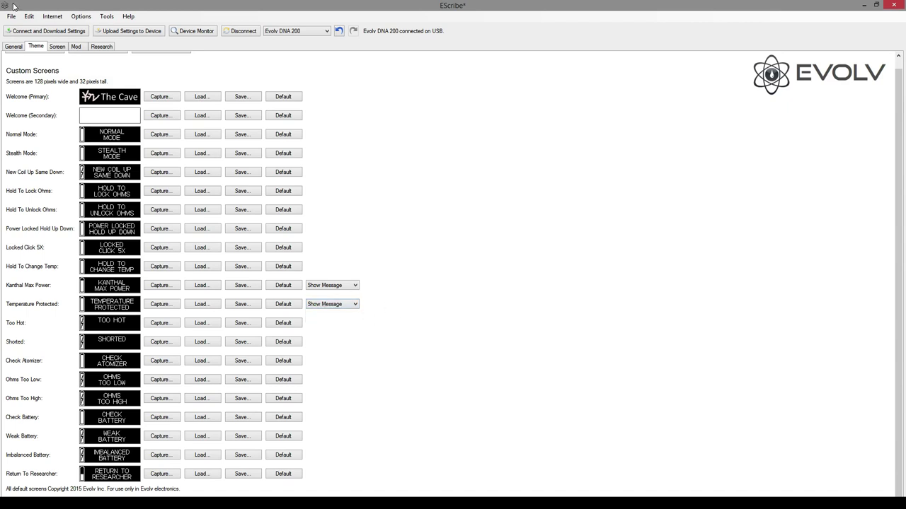
Examine the screen's display options for orientation, battery meter and error flashes.
click(62, 45)
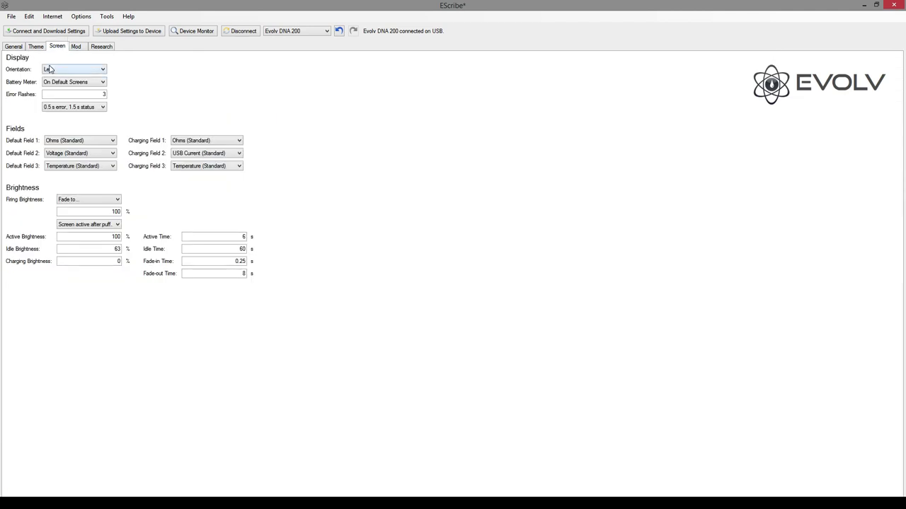
click(73, 70)
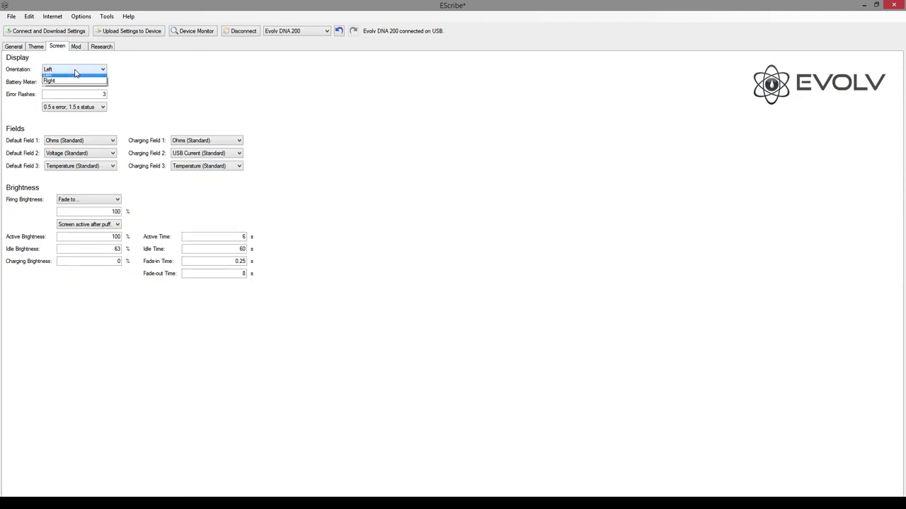
click(143, 81)
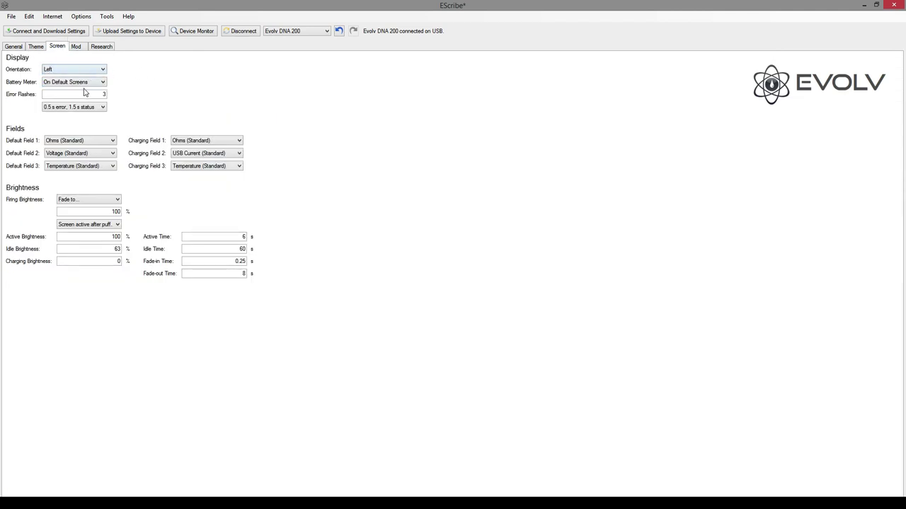
click(51, 84)
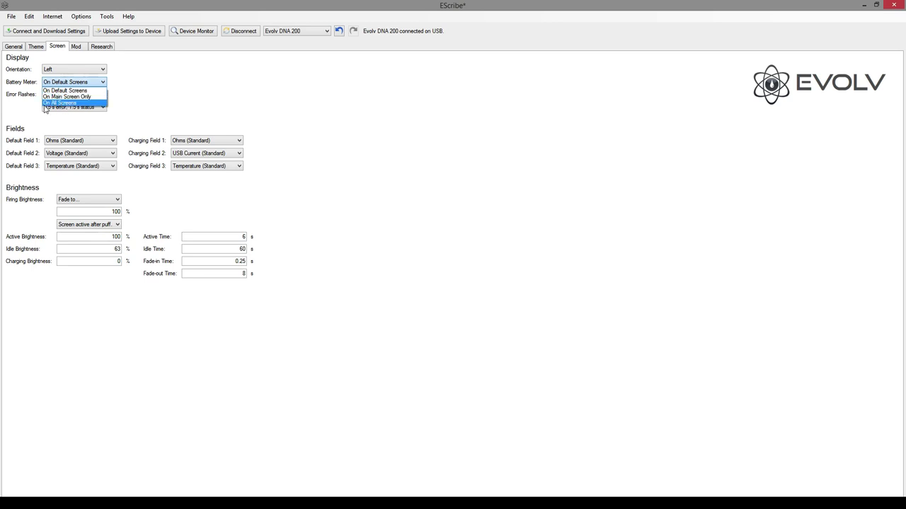
click(190, 86)
click(89, 98)
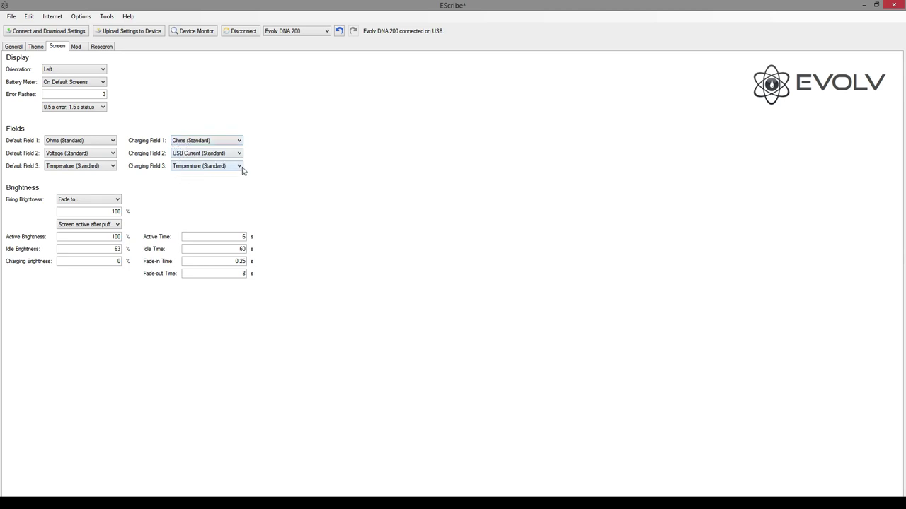
Set Charging Fields 1, 2 and 3 to Battery Cell 1, Battery Cell 2 and Battery Cell 3.
click(199, 142)
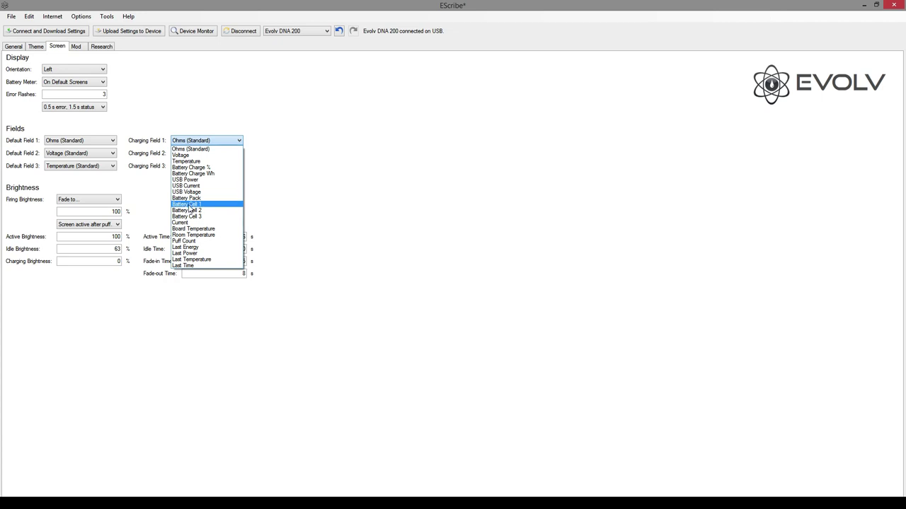
click(190, 205)
click(202, 153)
click(179, 222)
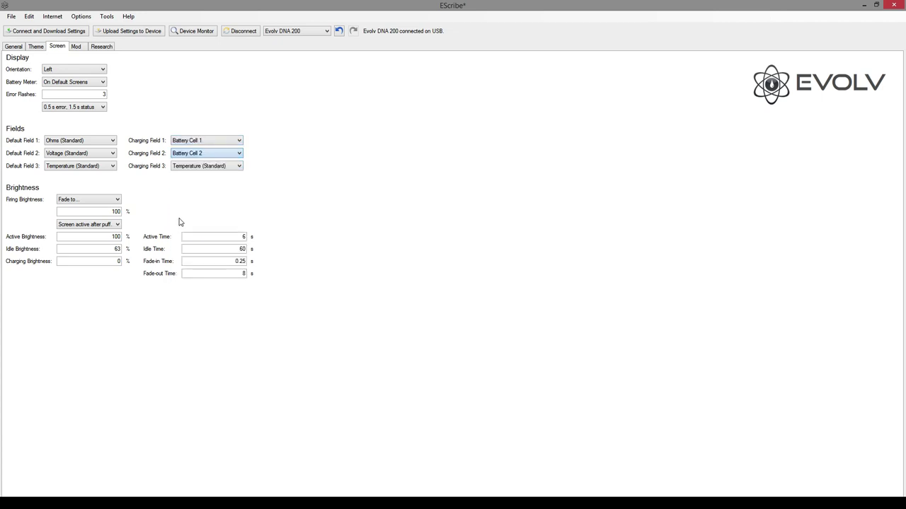
click(204, 165)
click(181, 247)
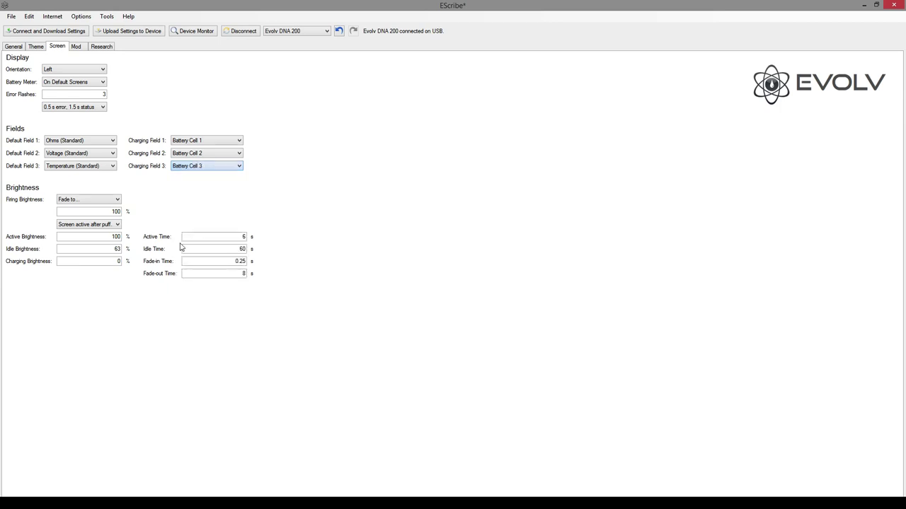
Change Charging Field 1 to Battery Pack, Charging Field 2 to USB Power and Charging Field 3 to Board Temperature.
click(197, 141)
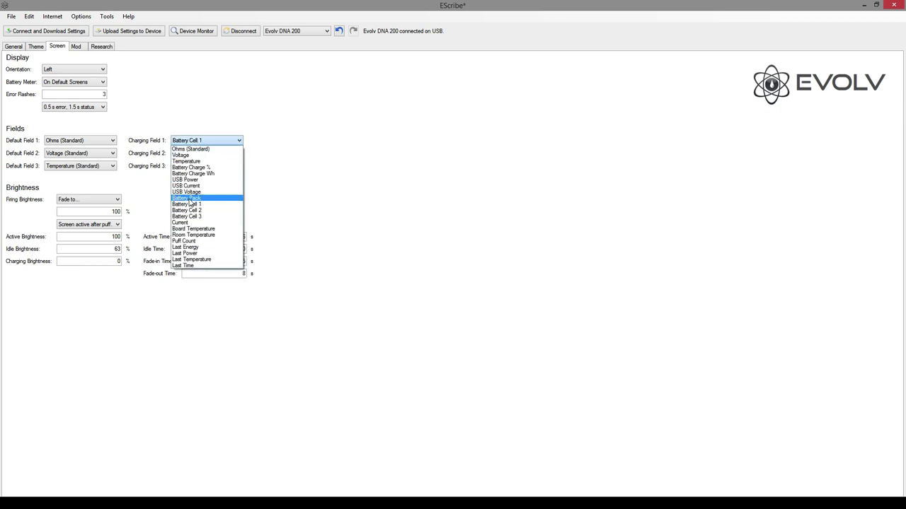
click(191, 198)
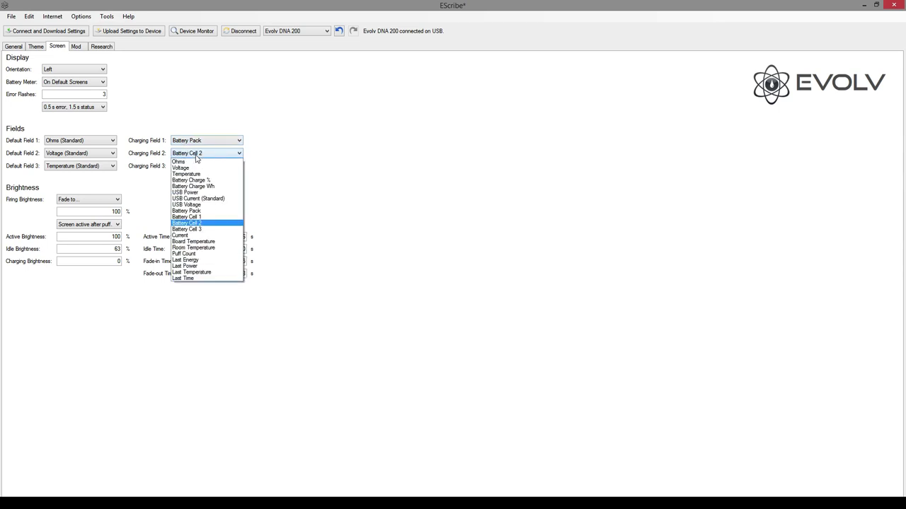
click(204, 156)
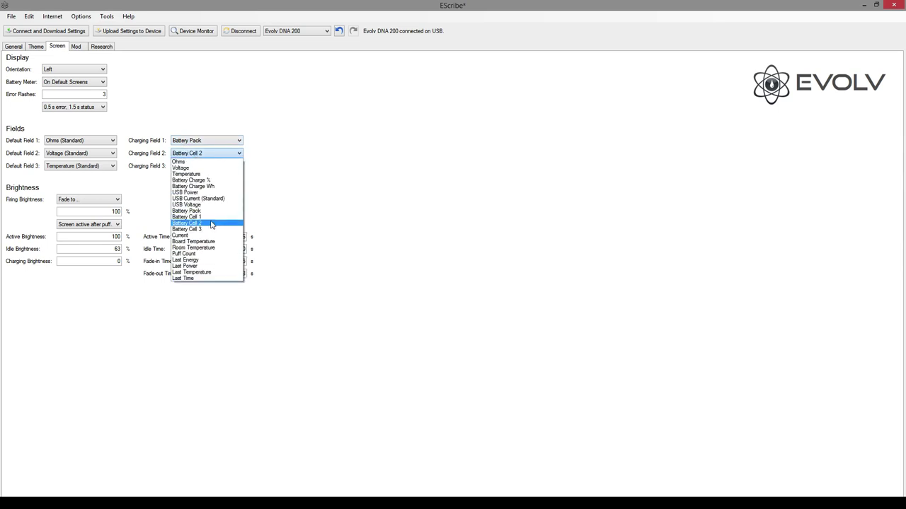
click(177, 193)
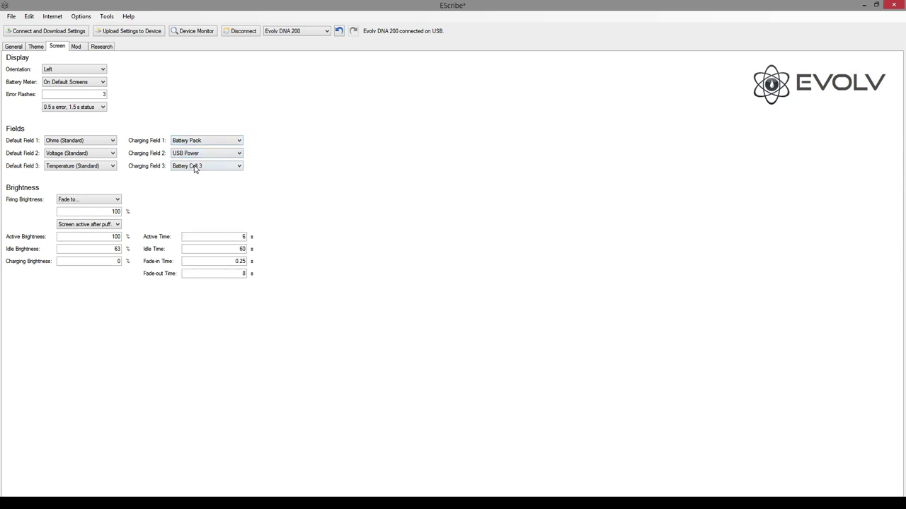
click(196, 167)
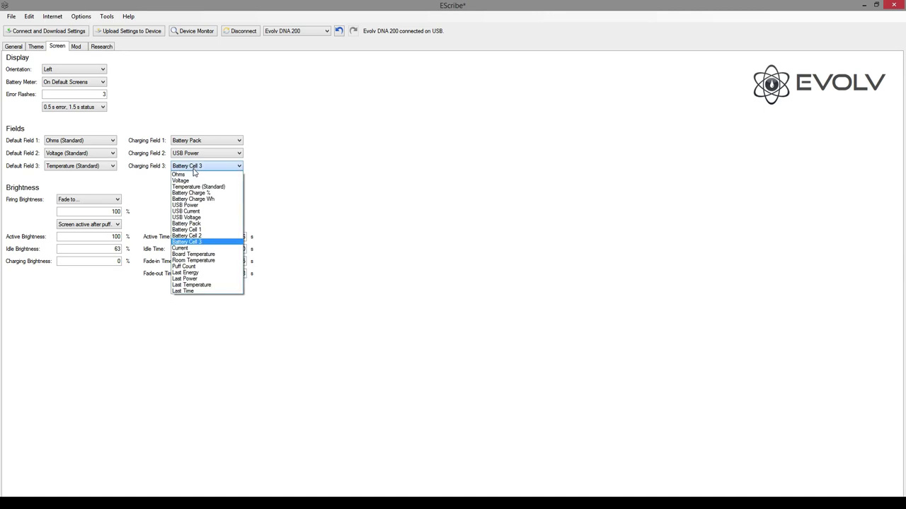
click(189, 255)
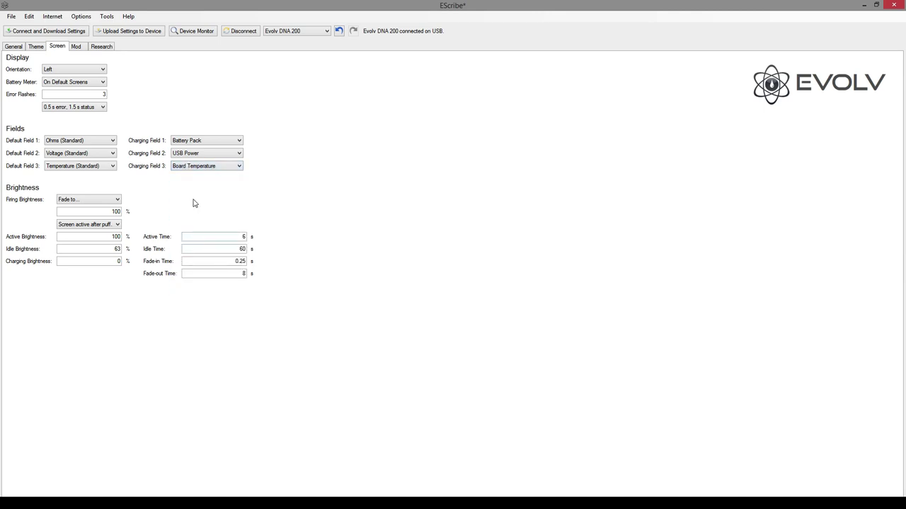
Restore the three charging fields to their standard entries: Ohms, USB Current and Temperature.
click(212, 143)
click(191, 150)
click(203, 154)
click(198, 200)
click(202, 167)
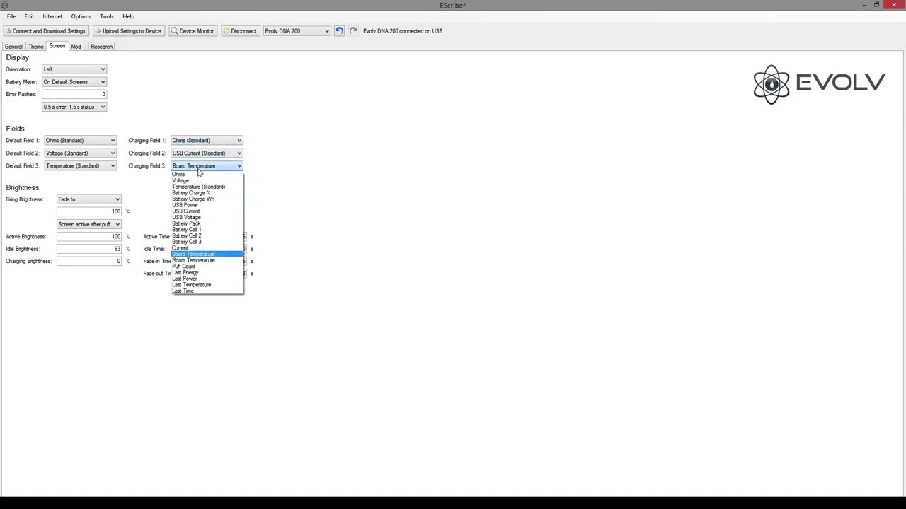
click(202, 189)
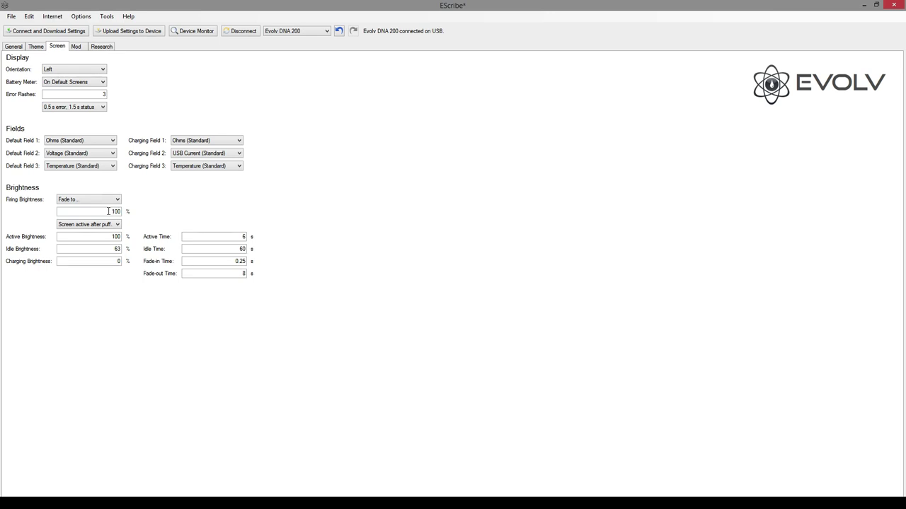
Examine the firing brightness percentage and the options for how the screen behaves after a puff.
drag(97, 213, 126, 214)
click(86, 225)
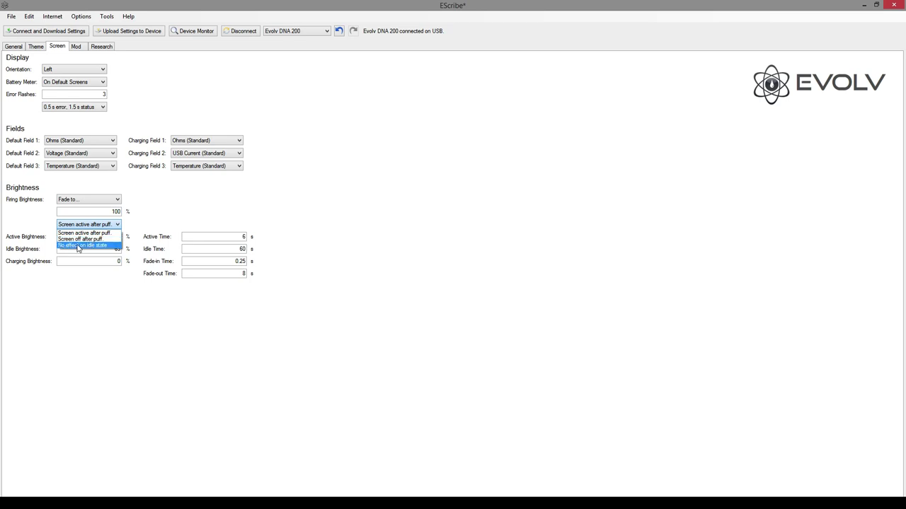
click(194, 203)
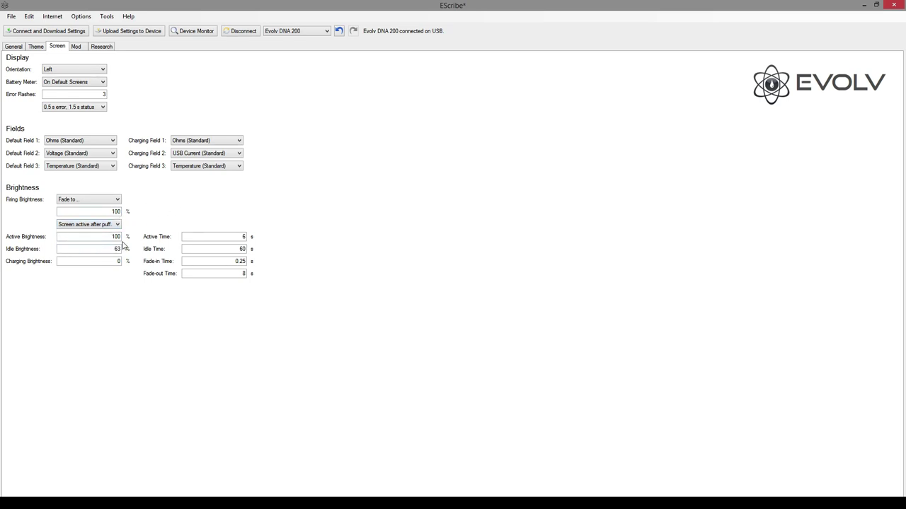
Review the brightness and timing values, setting Active Time to 6 s and Fade-out Time to 8 s.
drag(99, 237, 128, 237)
key(Tab)
key(Tab)
double_click(227, 236)
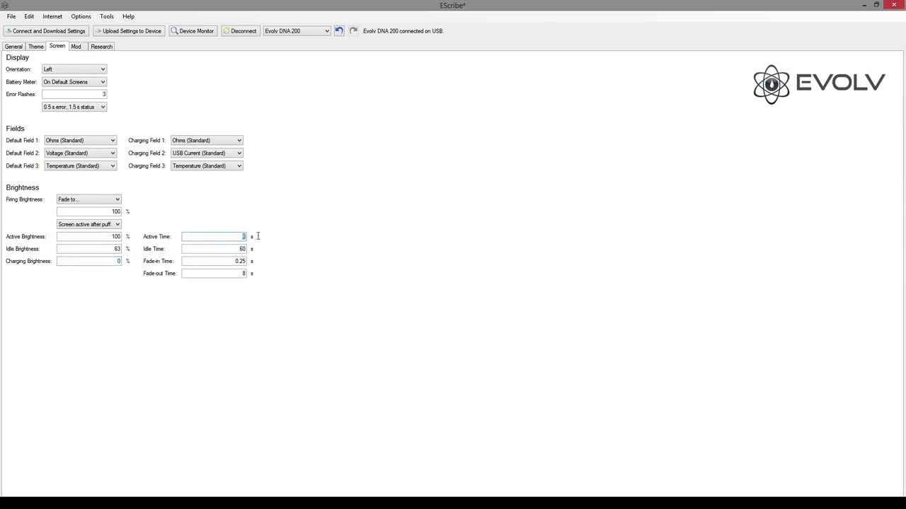
text(6)
double_click(218, 251)
double_click(207, 262)
double_click(208, 273)
text(8)
Open the Mod settings and view the available battery types without changing the selection.
click(76, 47)
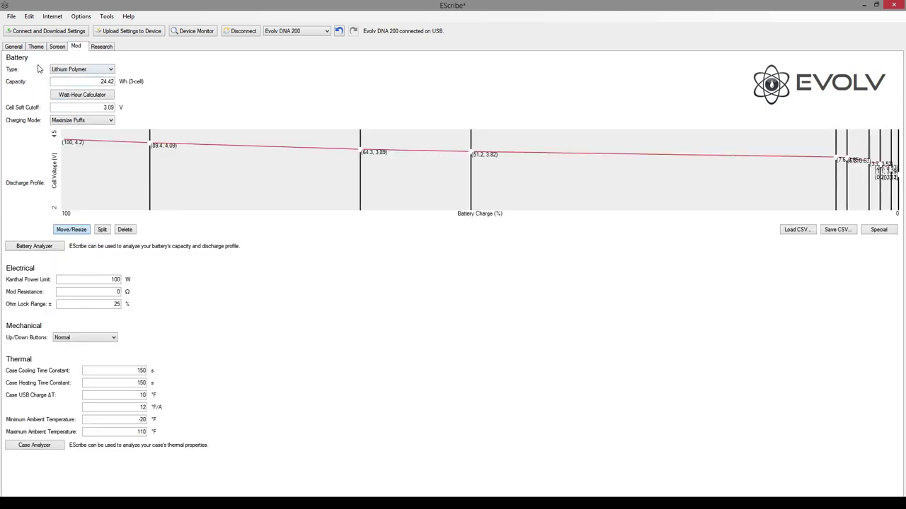
click(76, 72)
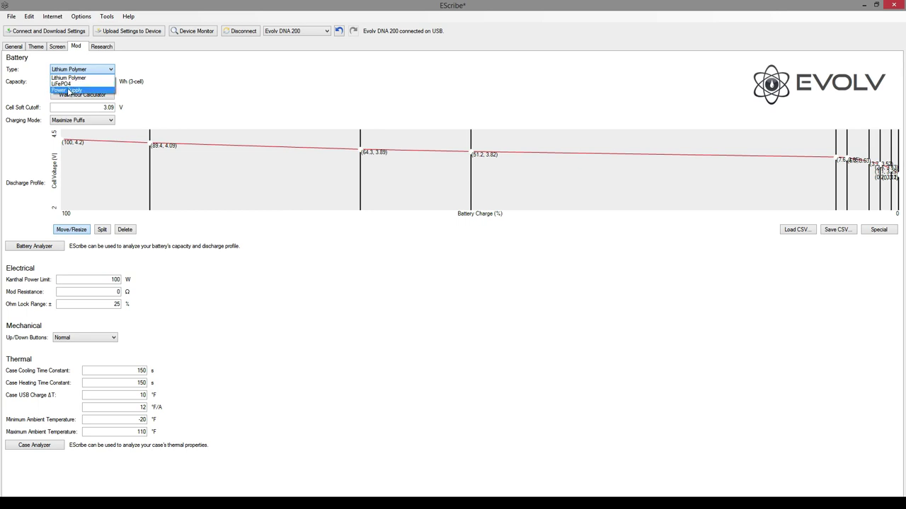
click(261, 79)
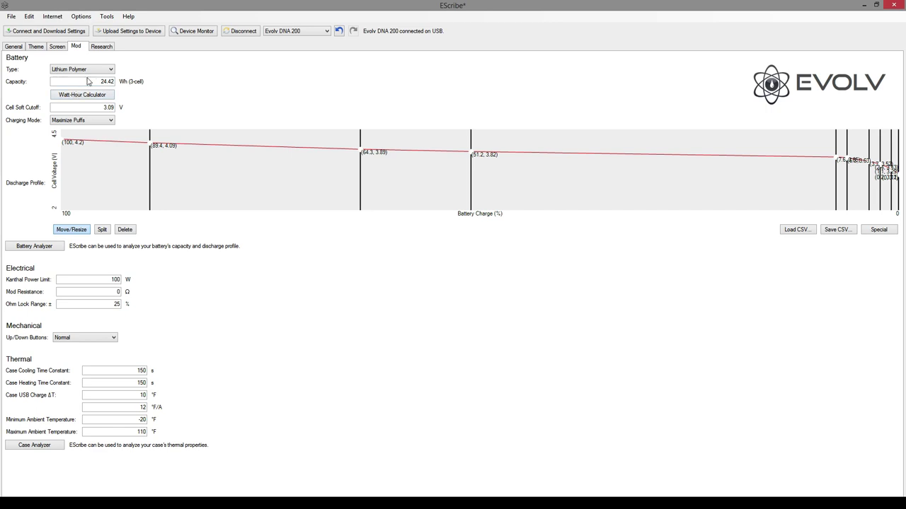
Calculate the battery's watt-hours from a 2200 mAh cell capacity and 11.1 V nominal pack voltage, and use the result as the capacity.
click(80, 98)
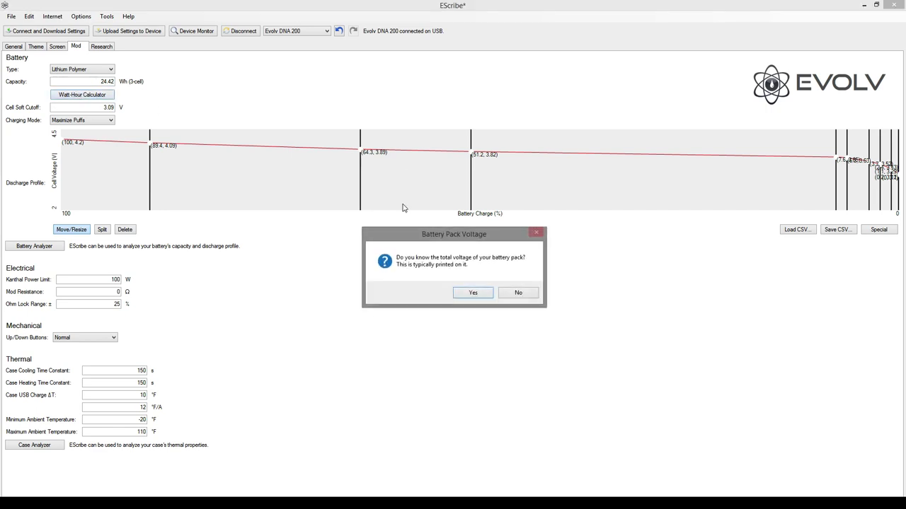
click(473, 292)
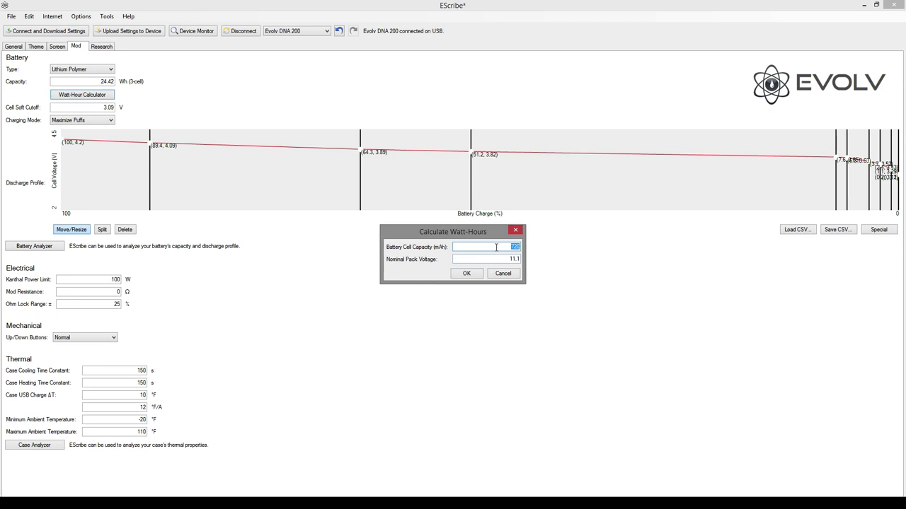
text(2200)
click(467, 274)
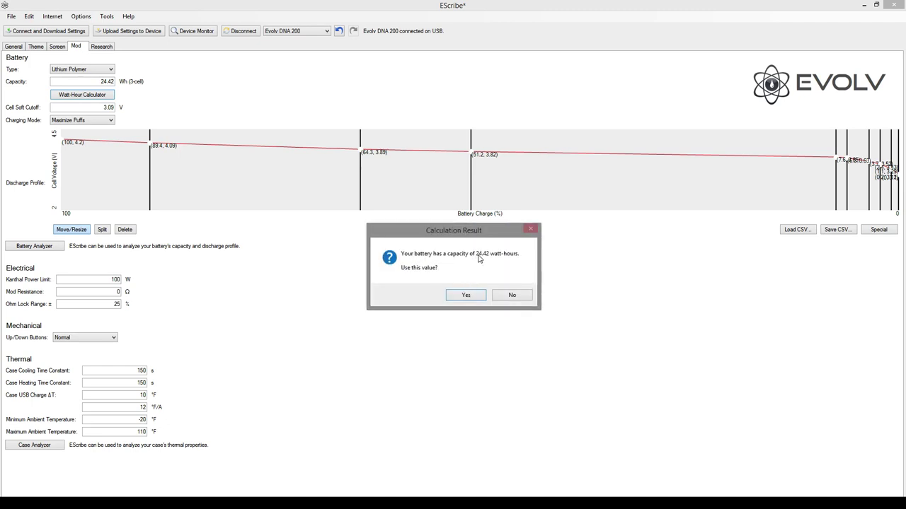
click(465, 296)
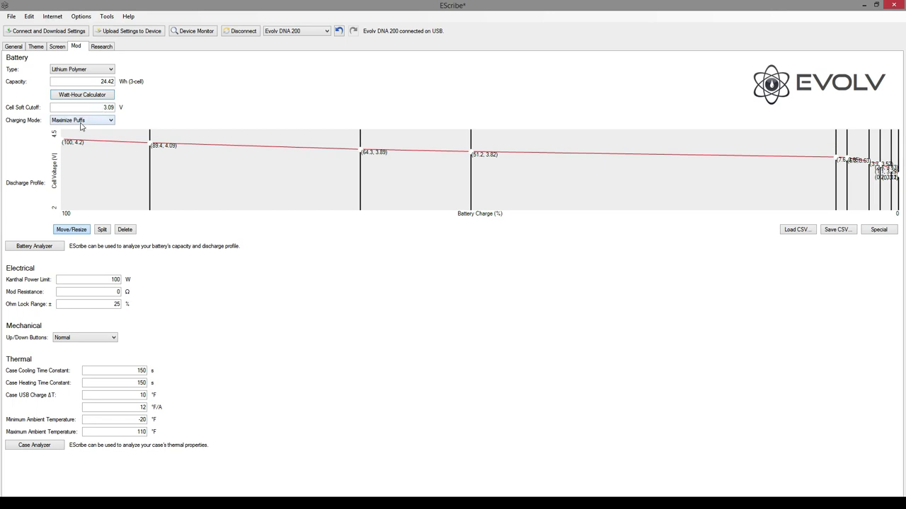
View the charging mode options and the Battery Analyzer's instructions and test power prompt, without running the test.
click(79, 120)
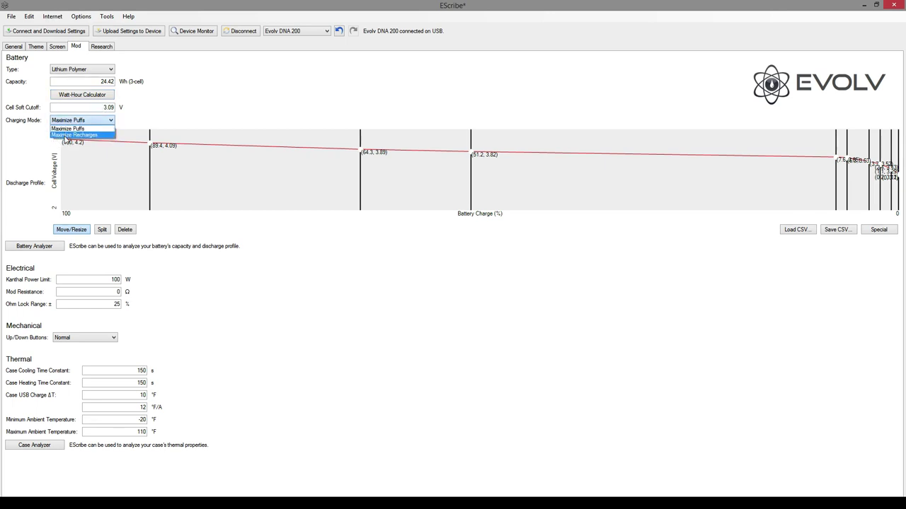
click(203, 111)
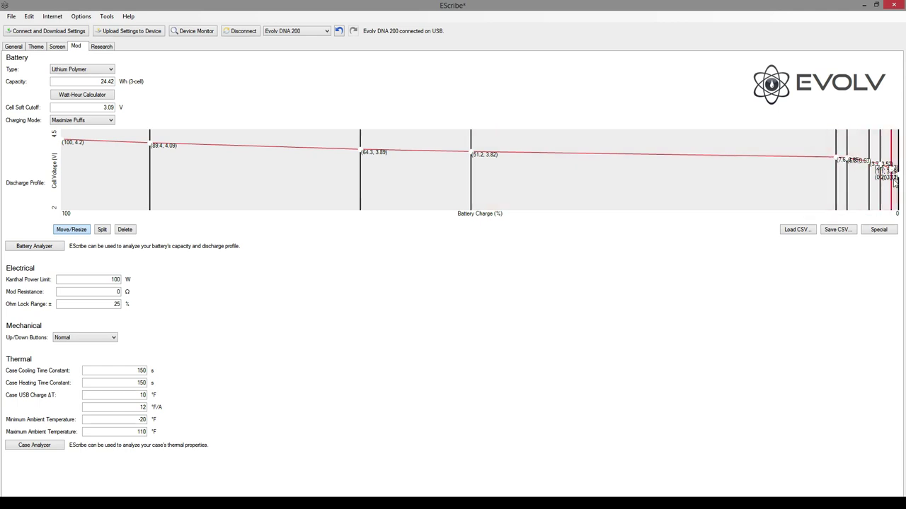
click(21, 247)
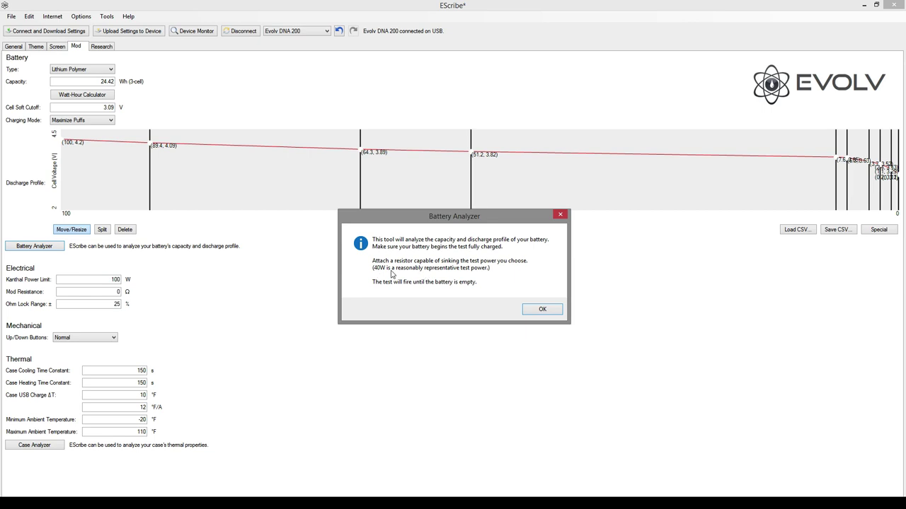
click(541, 309)
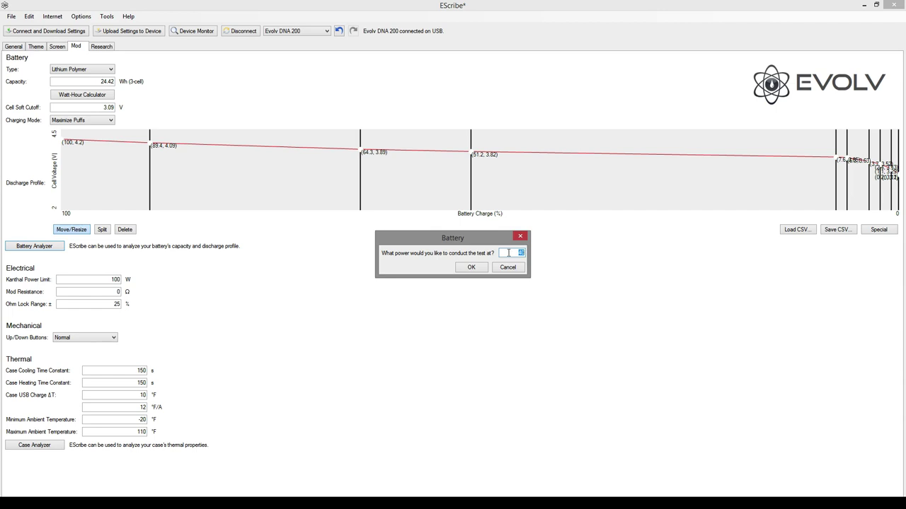
click(508, 267)
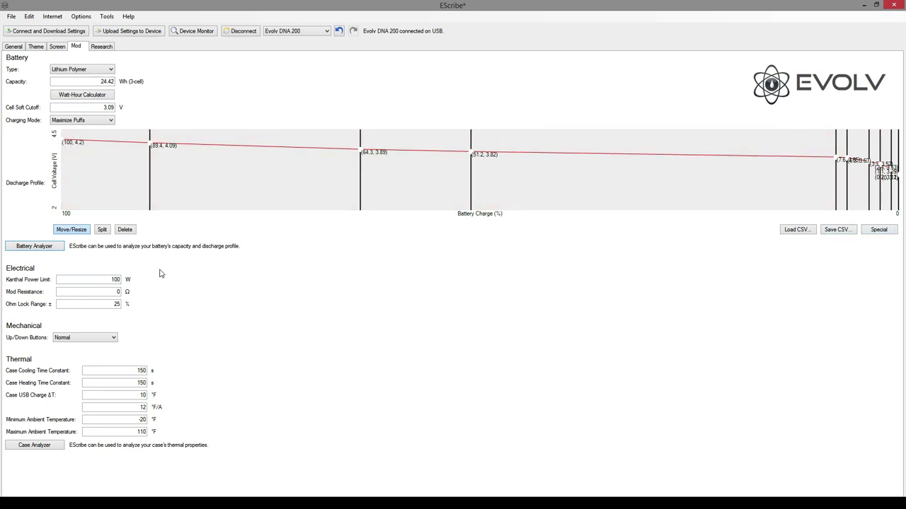
Review the Kanthal Power Limit and Ohm Lock Range, and set Mod Resistance to 0 Ω.
mouse_move(24, 282)
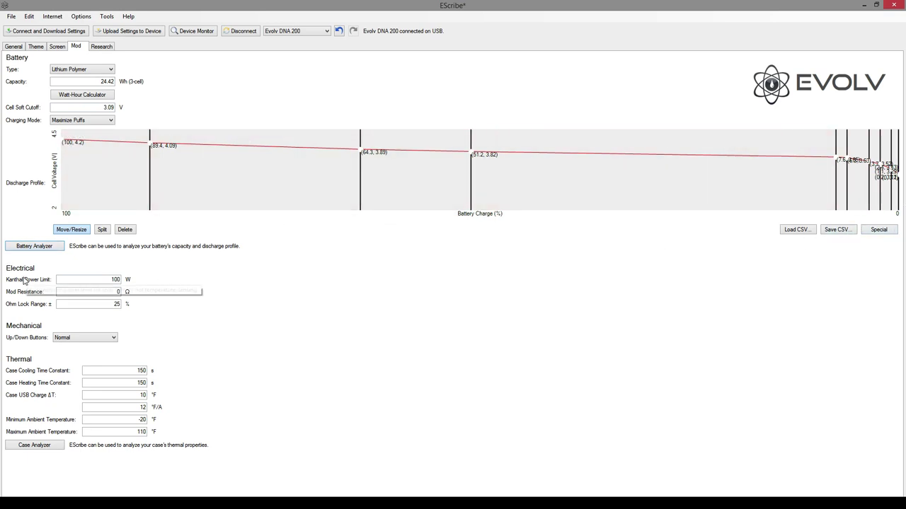
click(98, 281)
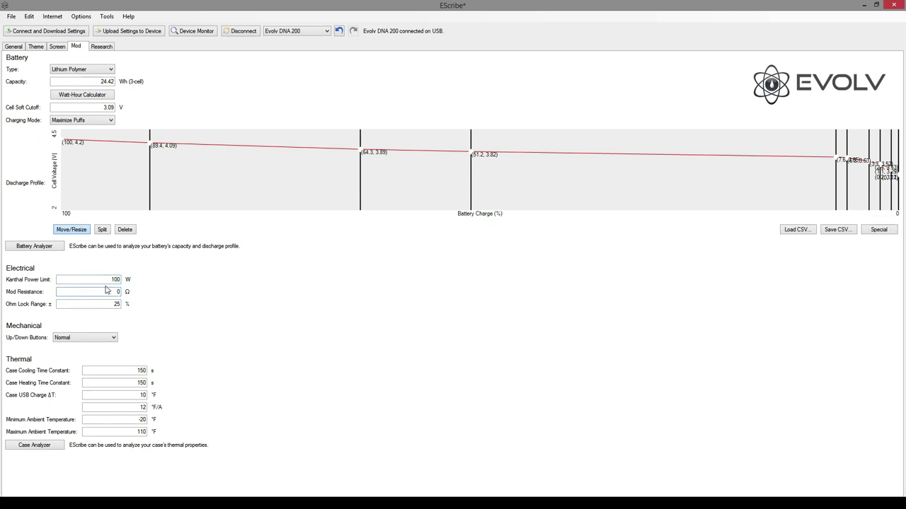
double_click(105, 290)
text(0)
click(90, 305)
View the Up/Down Buttons options and the thermal setting for Case USB Charge ΔT.
click(94, 338)
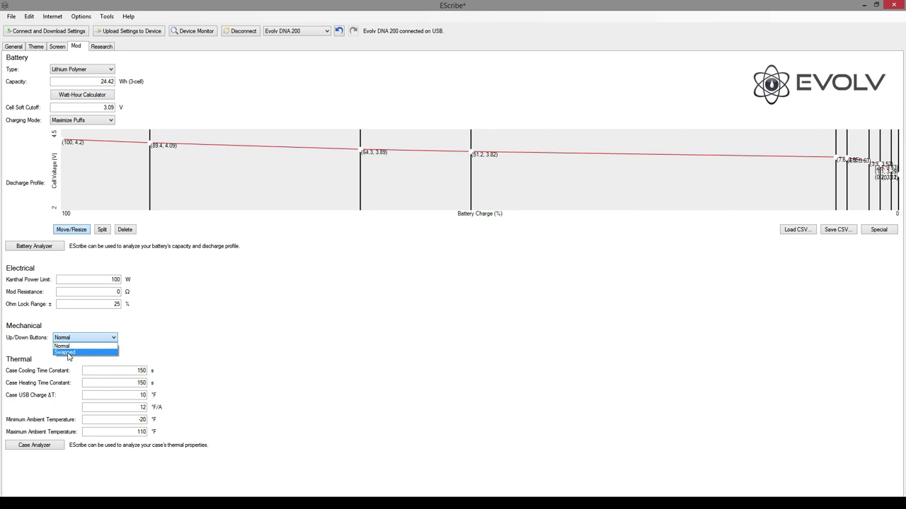
click(235, 338)
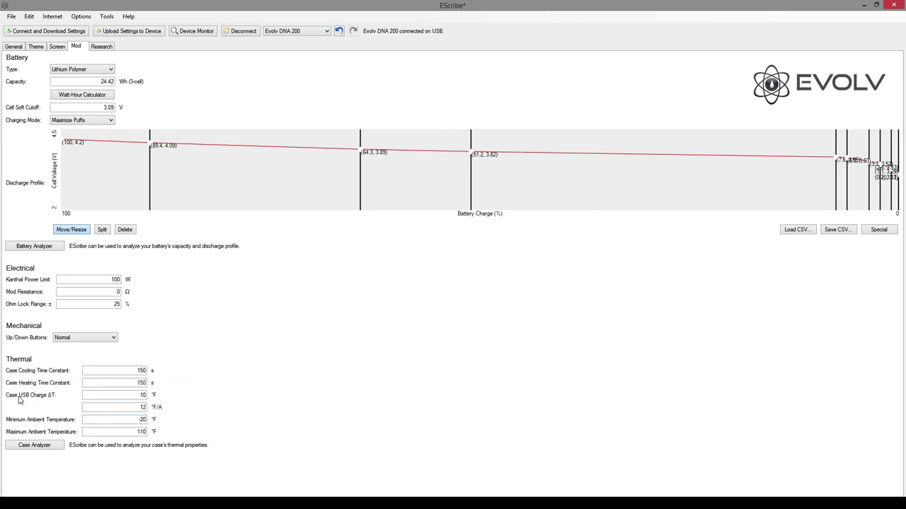
click(91, 397)
Open the Research settings and view the available serial output formats.
click(105, 47)
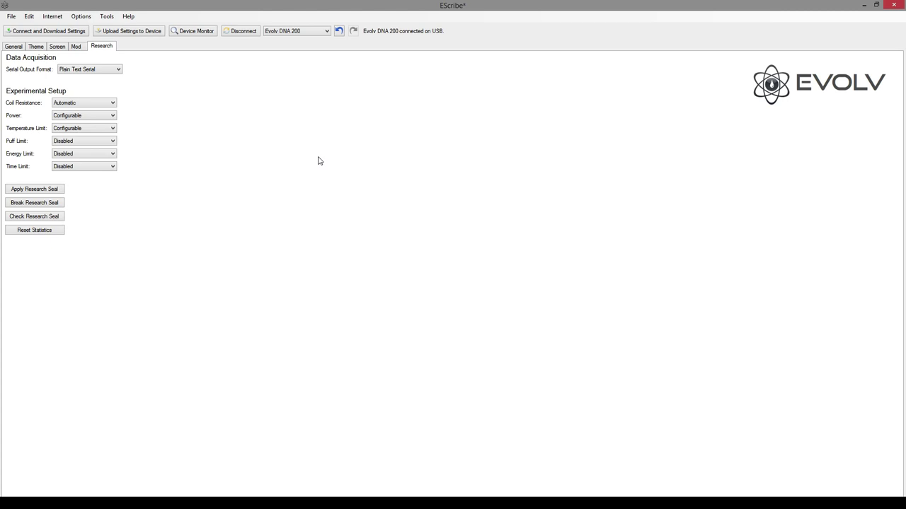
click(85, 70)
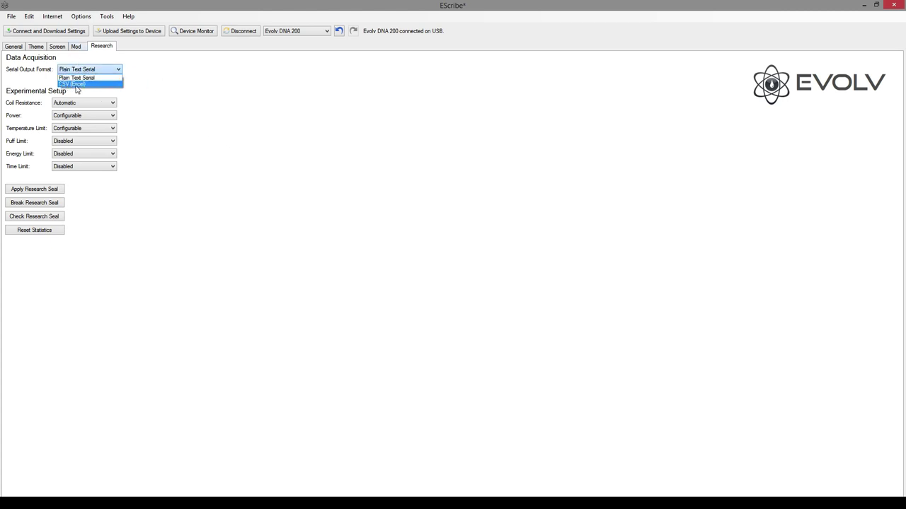
click(164, 81)
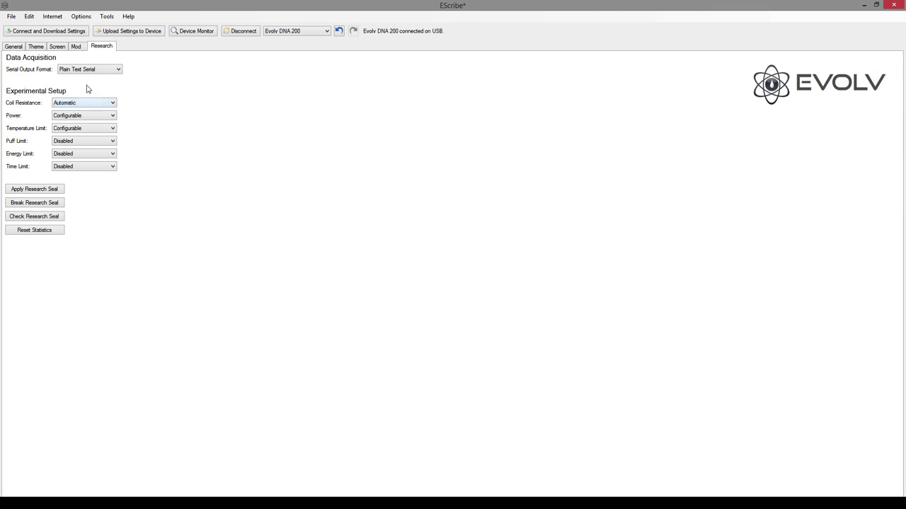
Switch Coil Resistance to Locked to show its resistance value, and return it to Automatic.
click(74, 104)
click(63, 117)
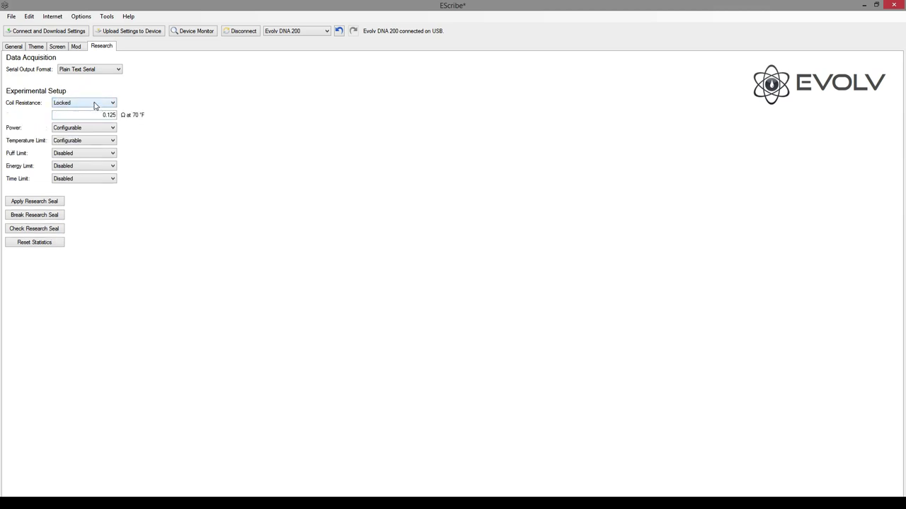
click(94, 108)
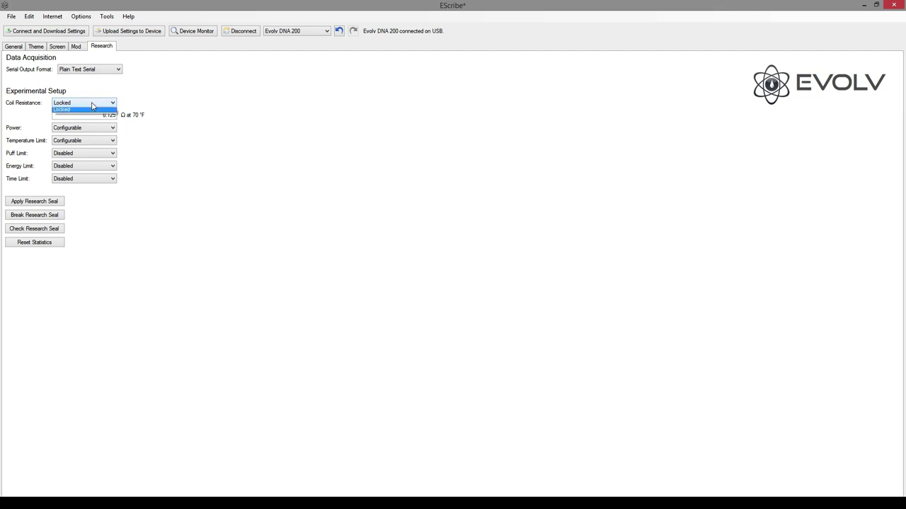
click(58, 111)
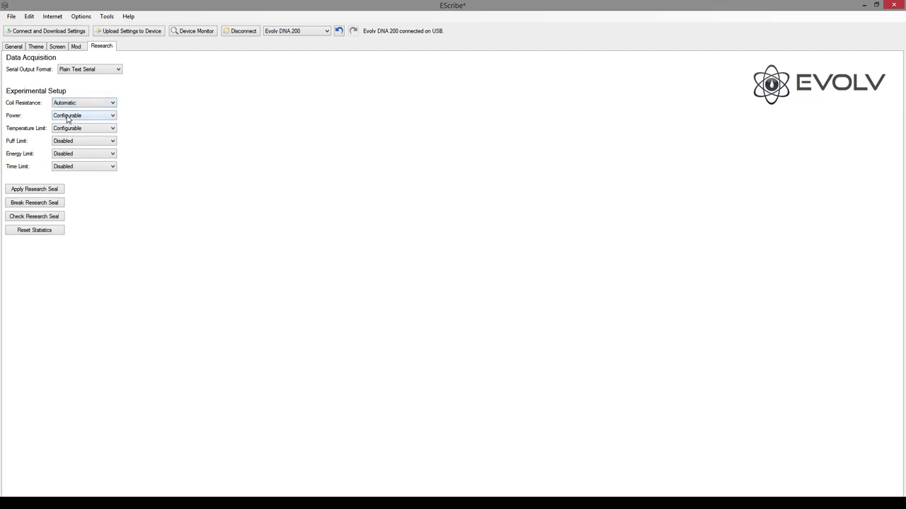
Switch Power to Locked, inspect its wattage range fields, and return it to Configurable.
click(64, 118)
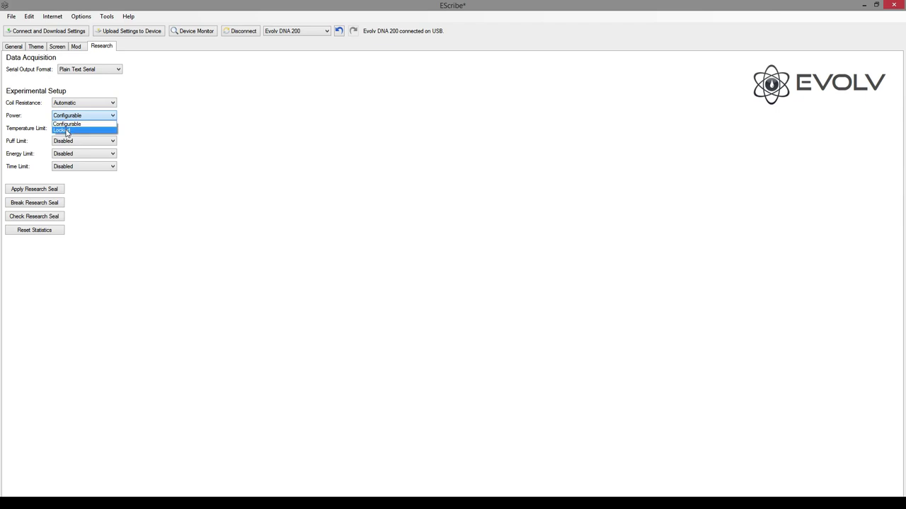
click(64, 127)
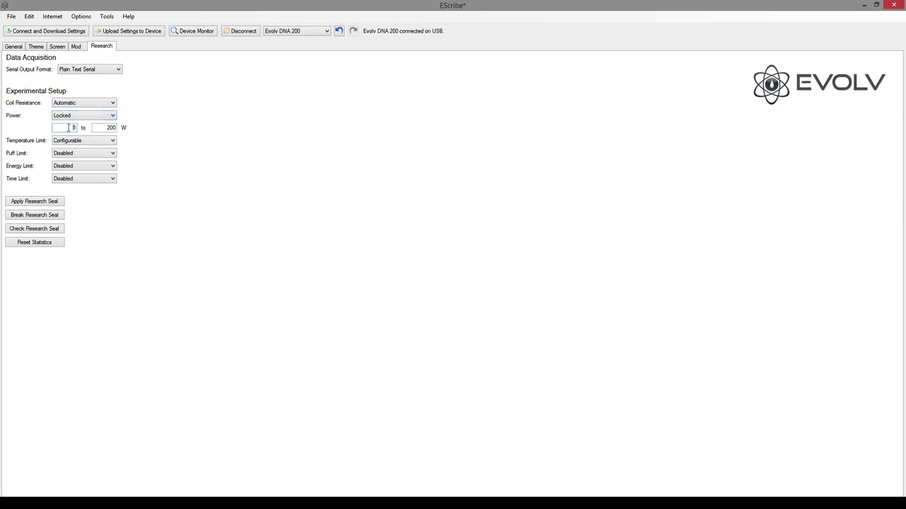
click(84, 116)
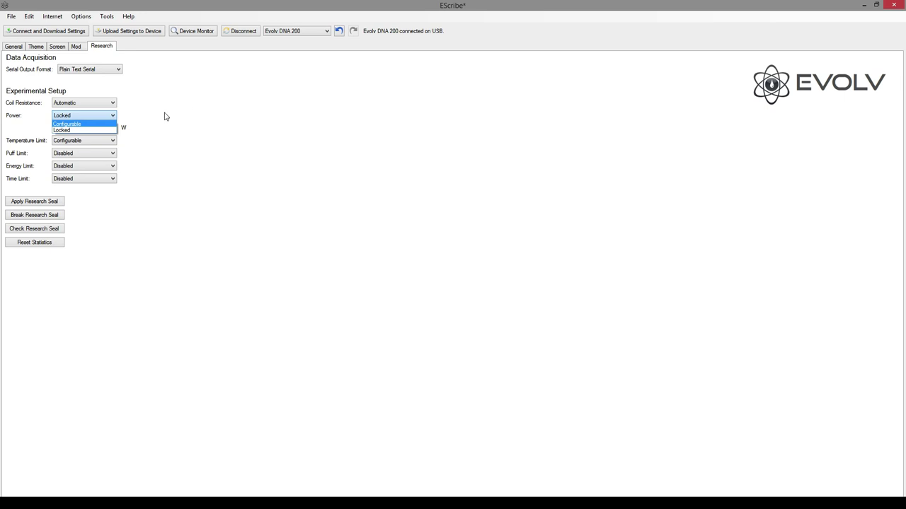
click(113, 115)
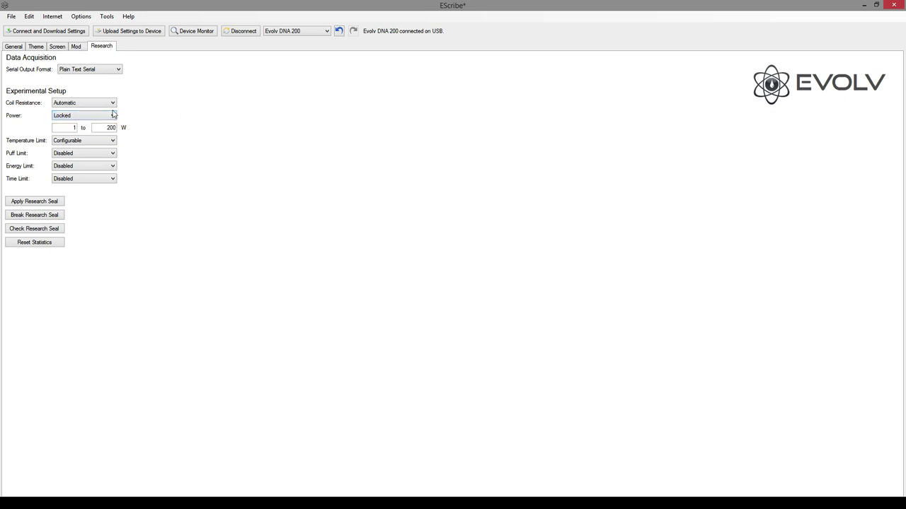
double_click(74, 128)
click(78, 115)
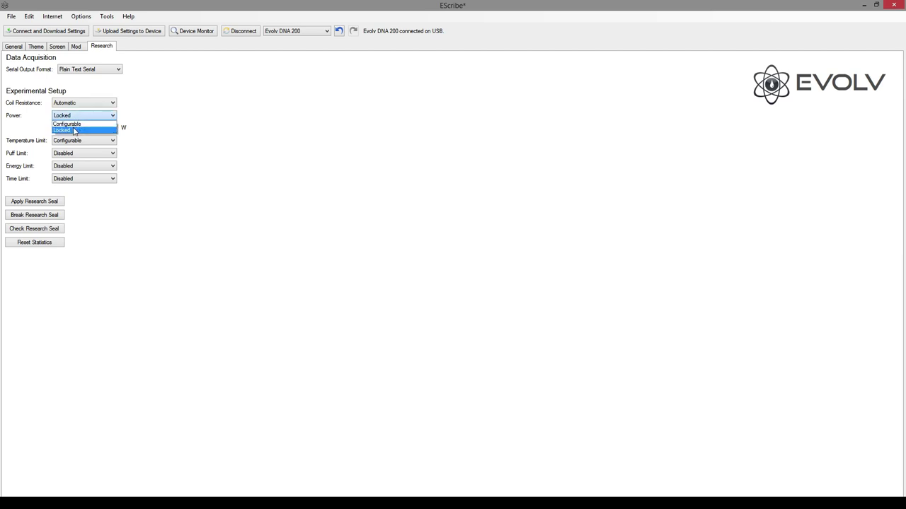
click(71, 131)
Switch the Temperature Limit to Locked, inspect its range and unit choices, and return it to Configurable.
click(77, 128)
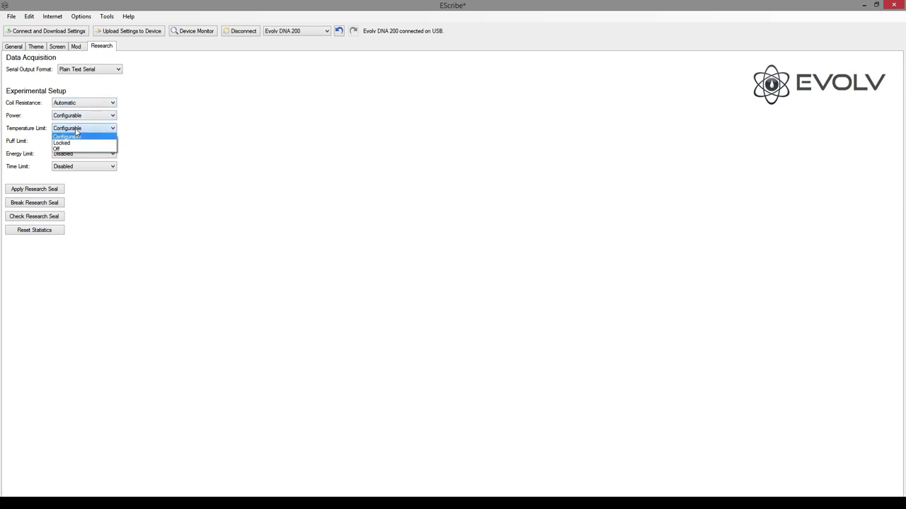
click(65, 143)
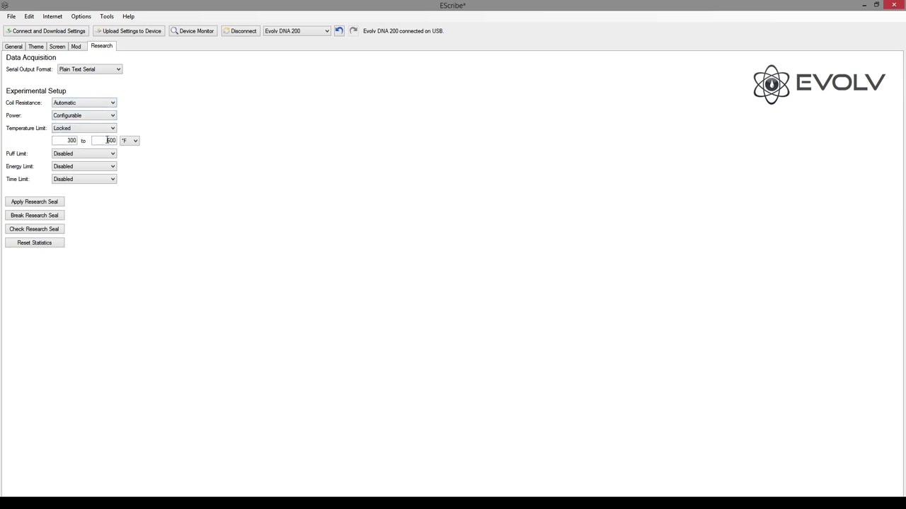
click(135, 142)
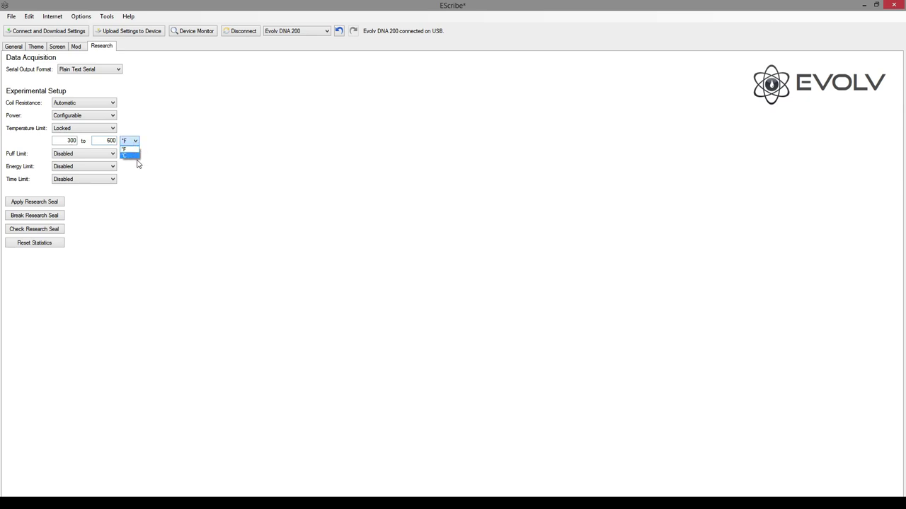
click(226, 135)
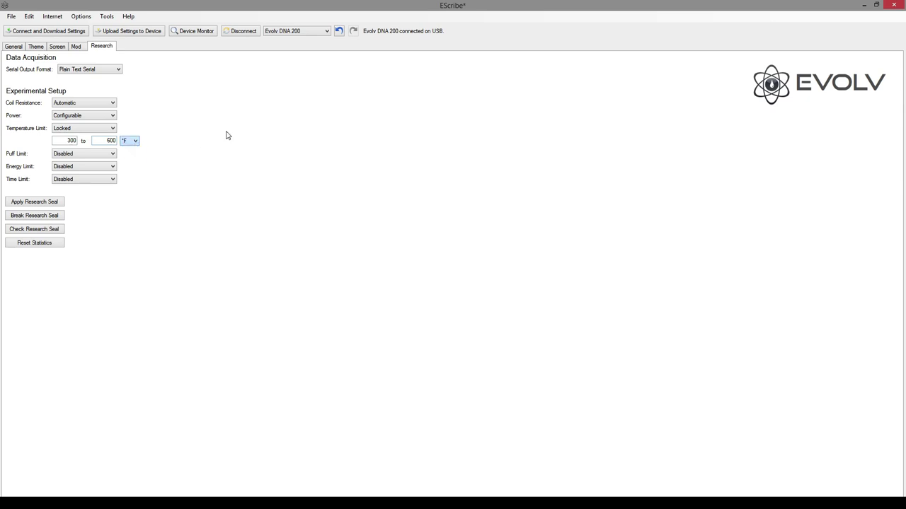
click(62, 141)
click(85, 129)
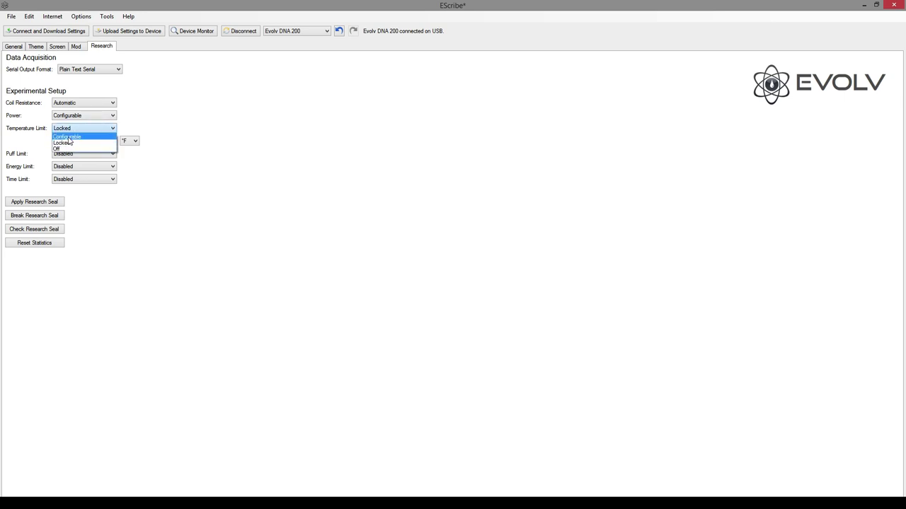
click(62, 142)
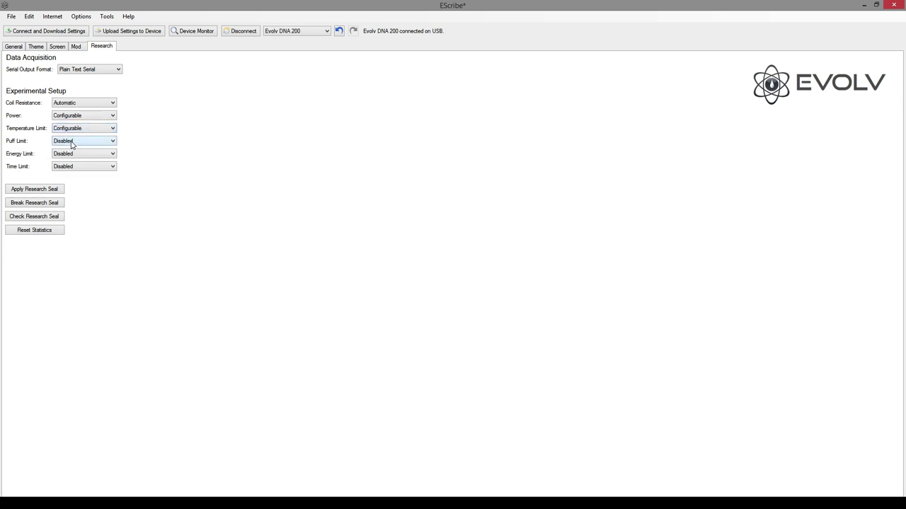
Switch the Puff Limit to Enabled to inspect its value field, and return it to Disabled.
click(72, 142)
click(63, 153)
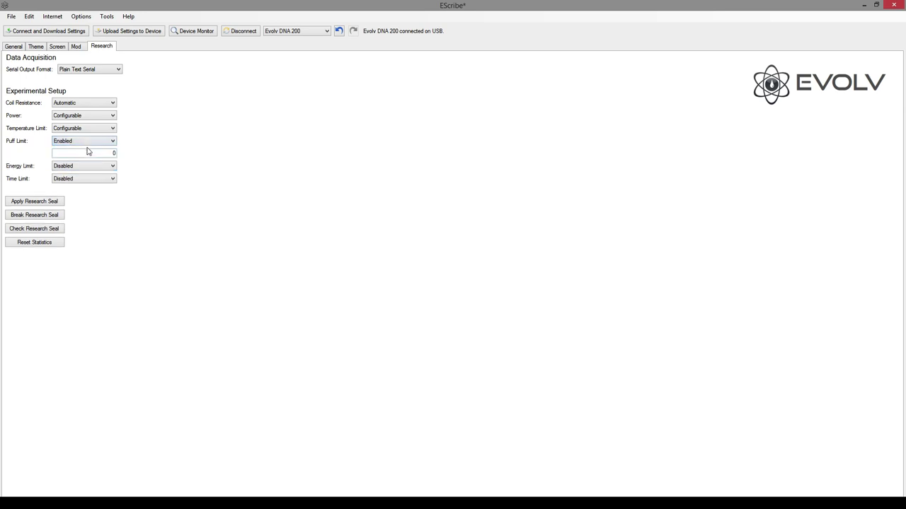
click(88, 145)
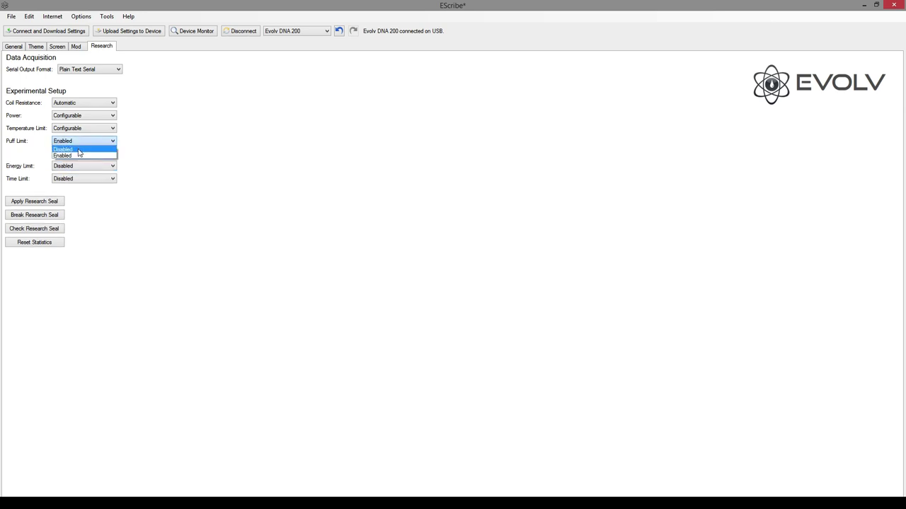
click(80, 150)
Switch the Energy Limit to Enabled to inspect its value field, and return it to Disabled.
click(78, 156)
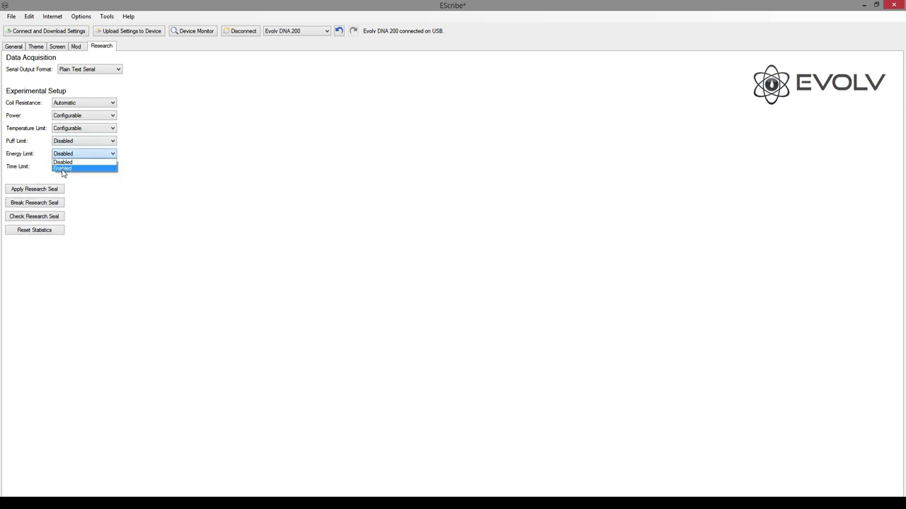
click(61, 165)
click(85, 156)
click(78, 160)
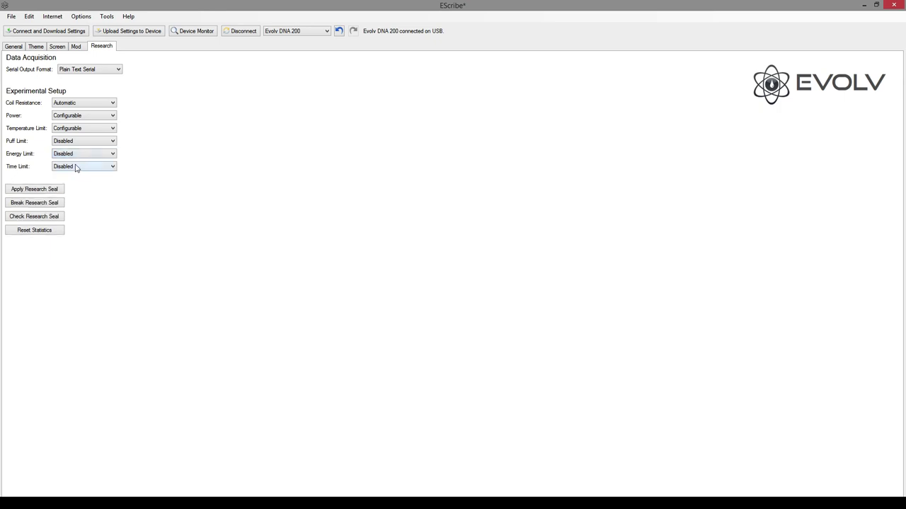
Switch the Time Limit to Enabled to inspect its seconds field, and return it to Disabled.
click(78, 167)
click(63, 181)
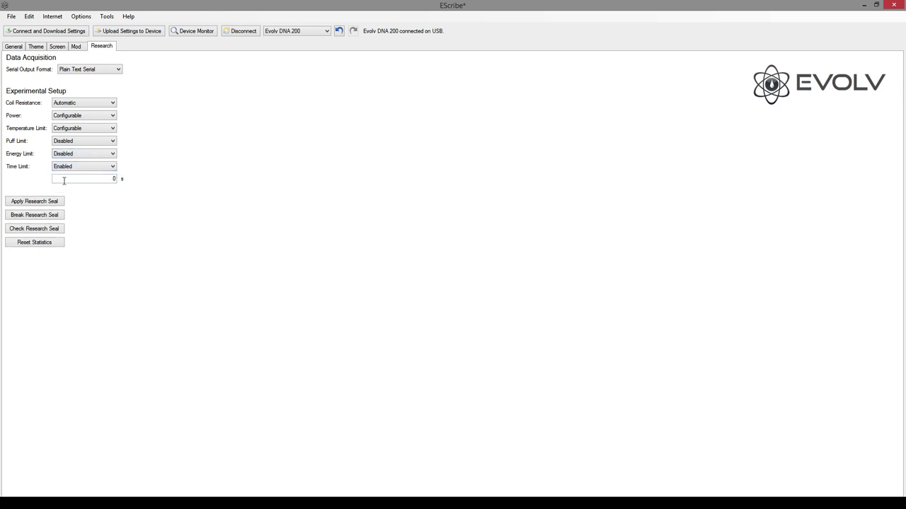
click(95, 168)
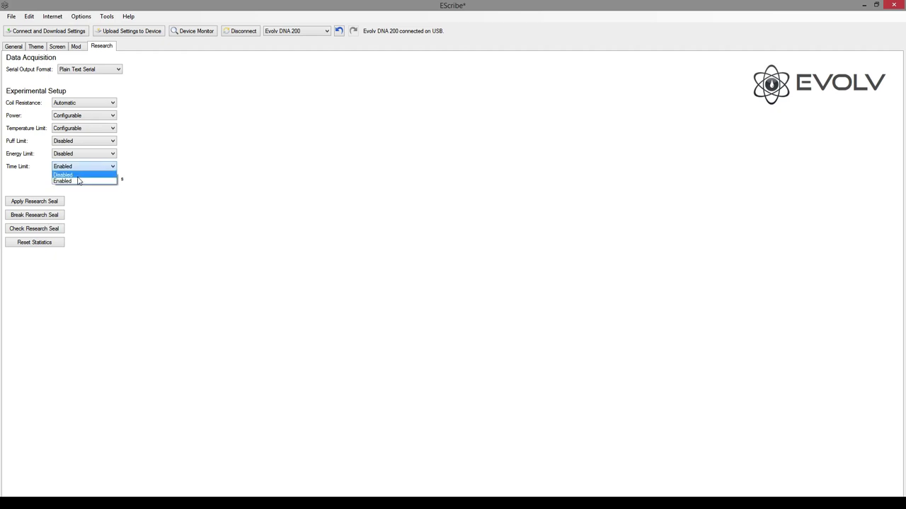
click(78, 174)
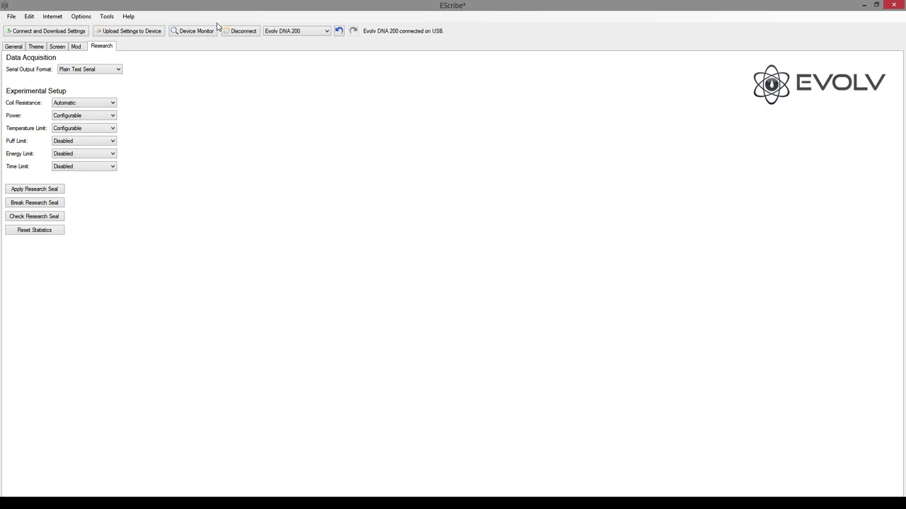
Return to the General settings and open the Device Monitor with Power Set and Temperature Set plotted on the live graph.
click(14, 46)
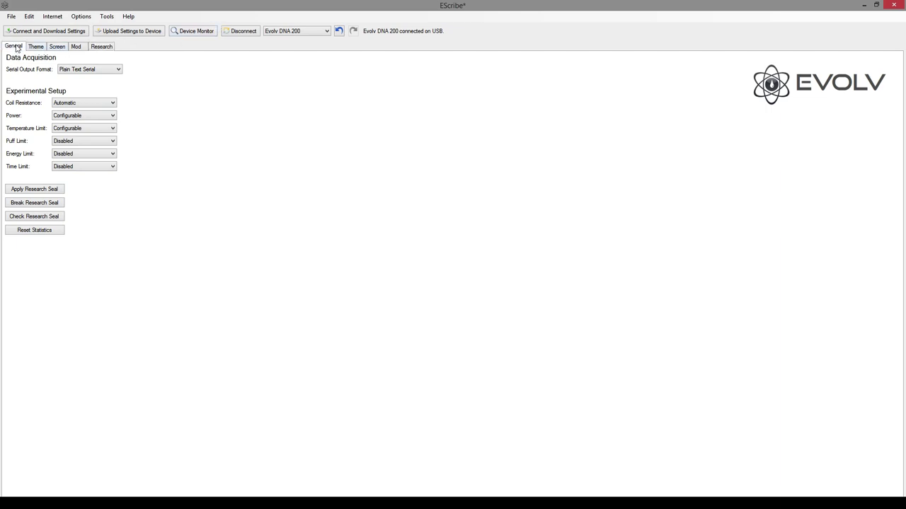
click(196, 32)
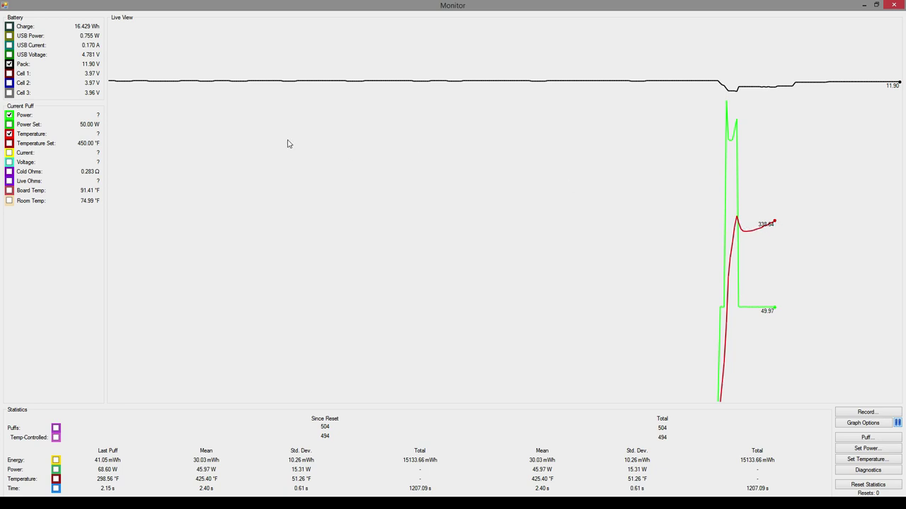
click(10, 125)
Run the live graph and freeze it after a puff to examine the power, temperature and pack voltage curves.
click(897, 423)
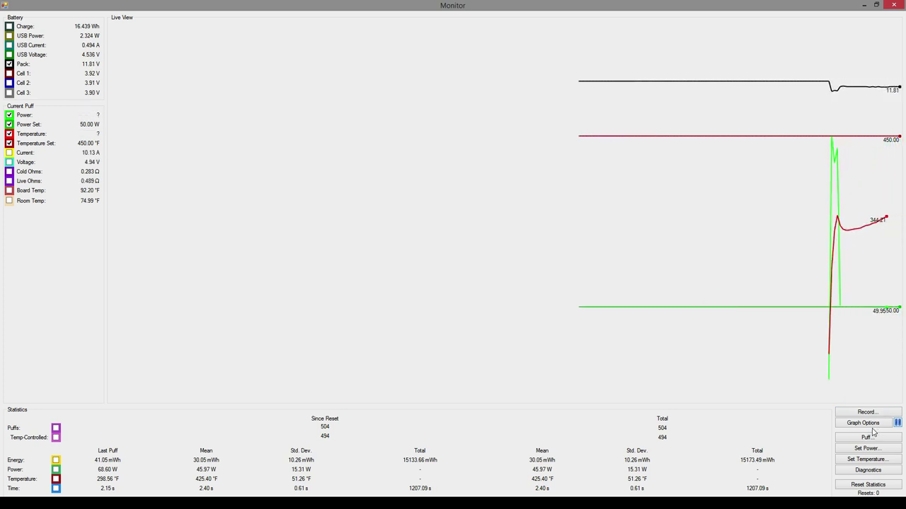
click(897, 423)
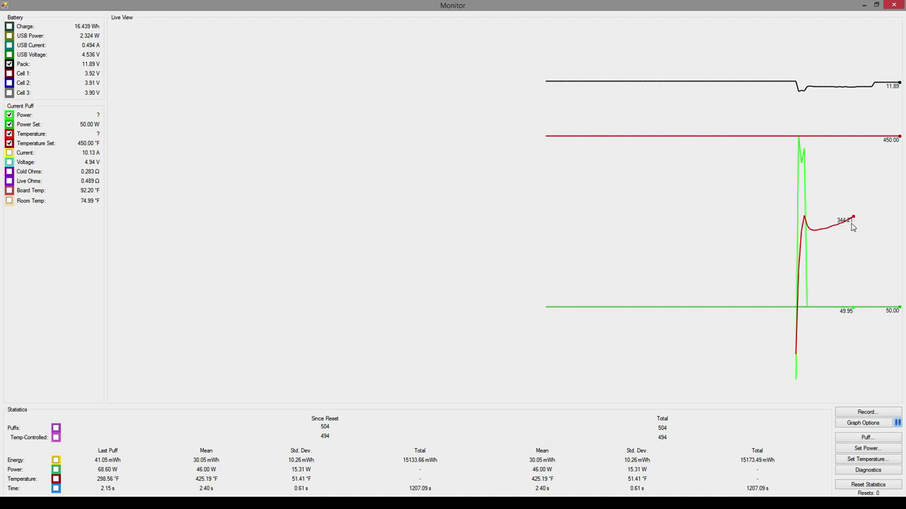
click(897, 423)
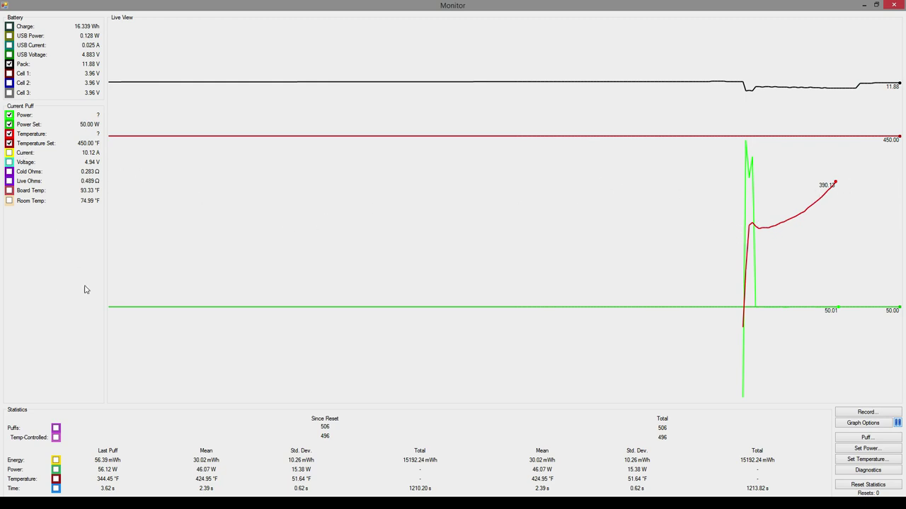
Add the Time statistic to the live graph and freeze the graph after a new puff.
click(56, 490)
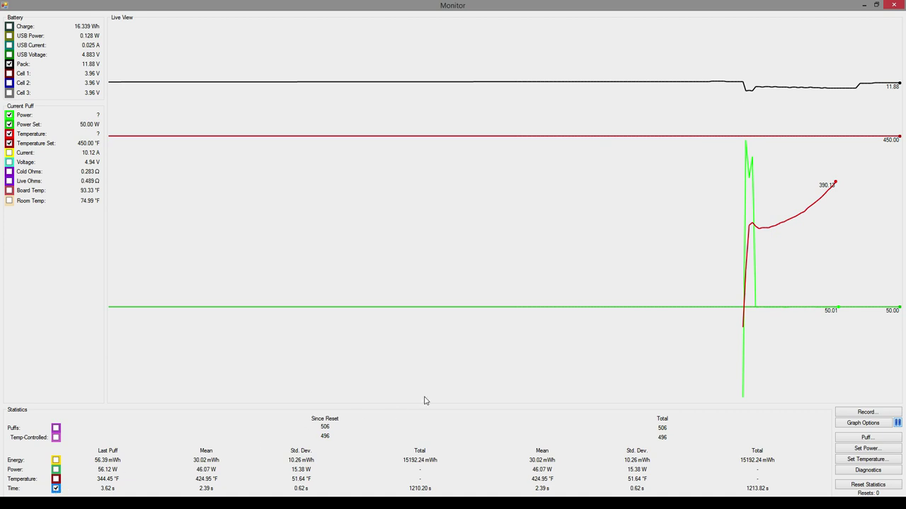
click(897, 423)
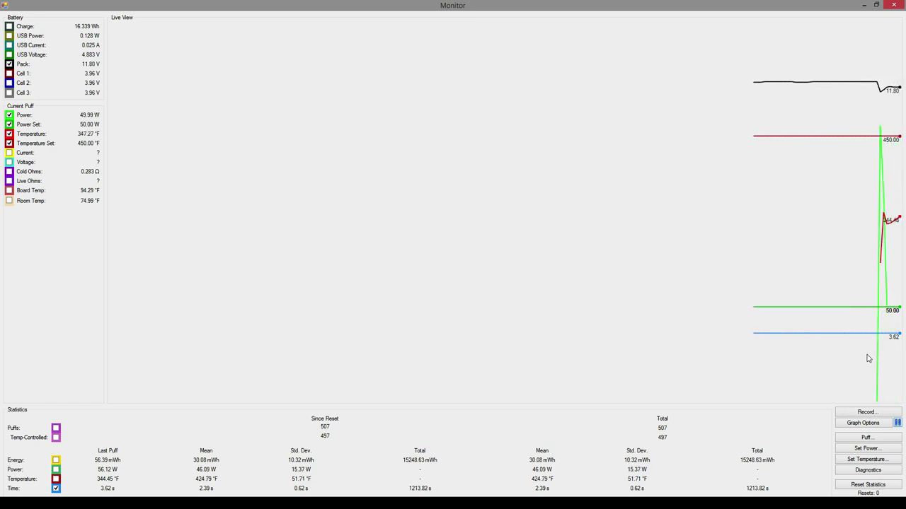
click(897, 423)
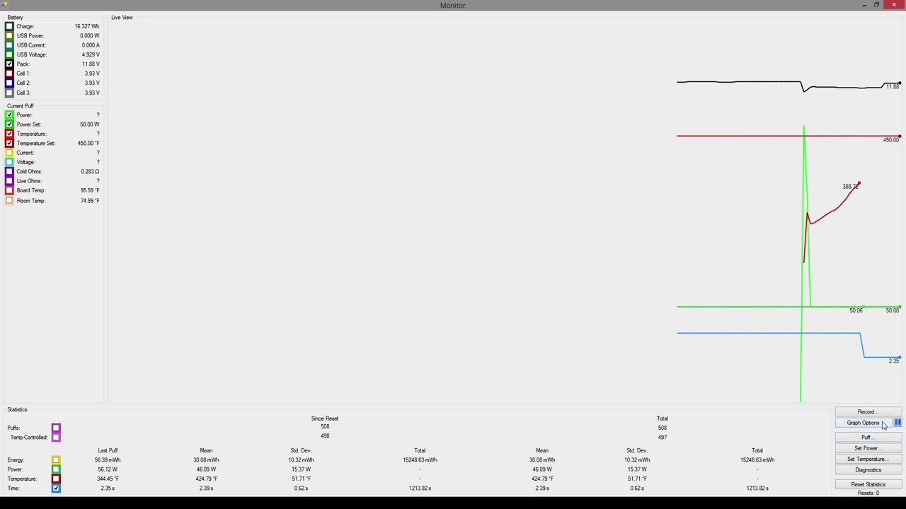
Review the value and unit fields of the Set Temperature dialog and close it.
click(863, 459)
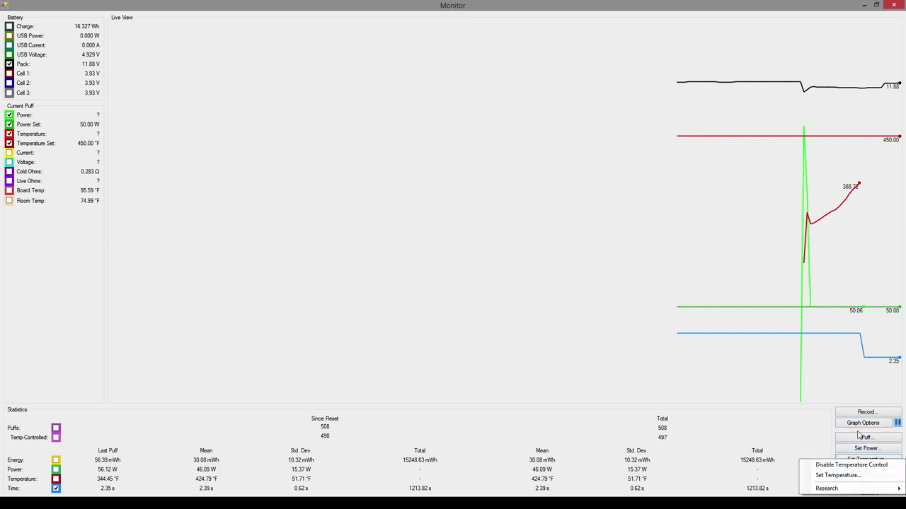
click(838, 476)
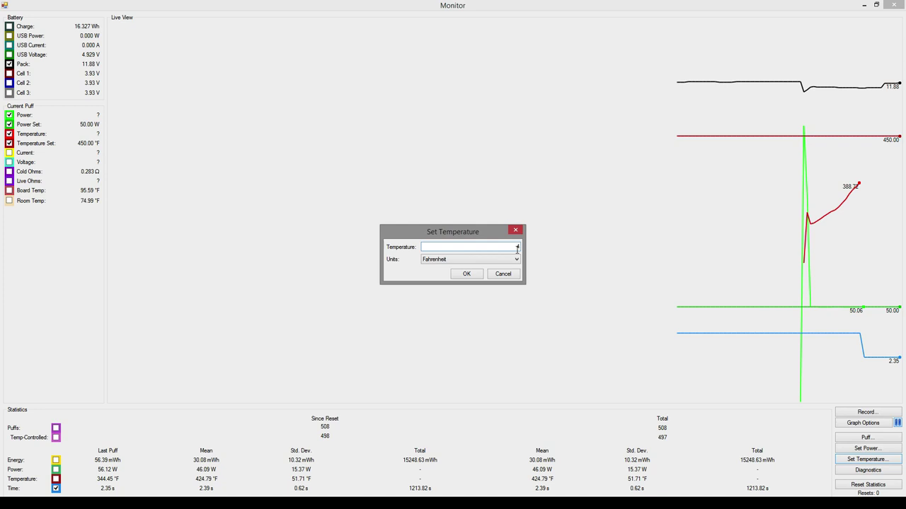
click(466, 275)
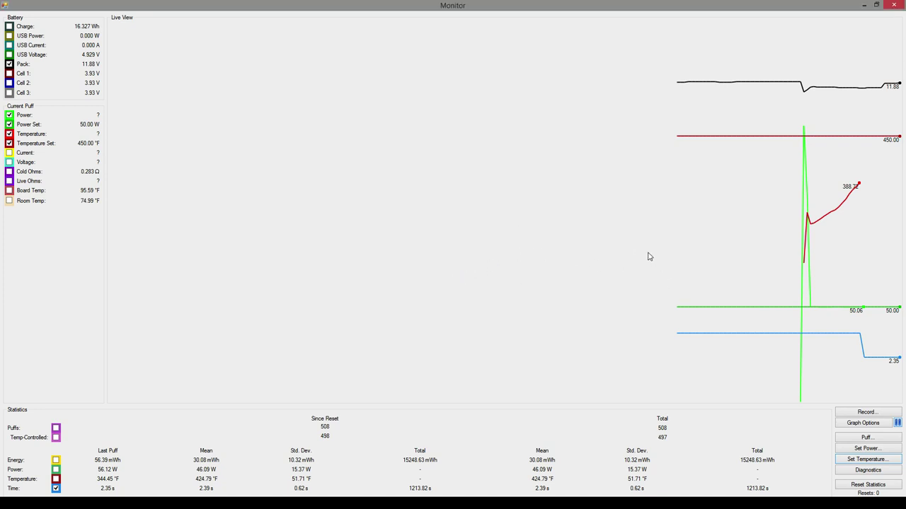
Close the Device Monitor, connect to the Live Stream device, and review the settings of Profile 1 and Profile 2.
click(895, 6)
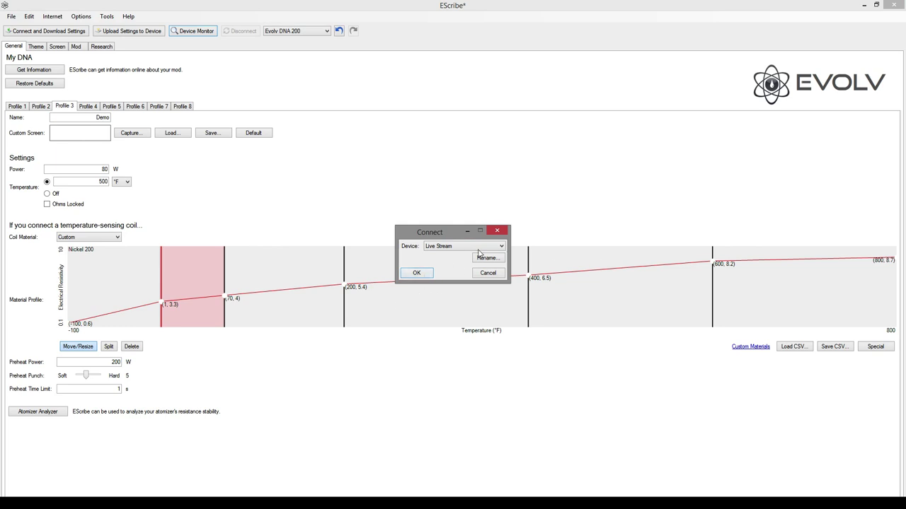
click(417, 274)
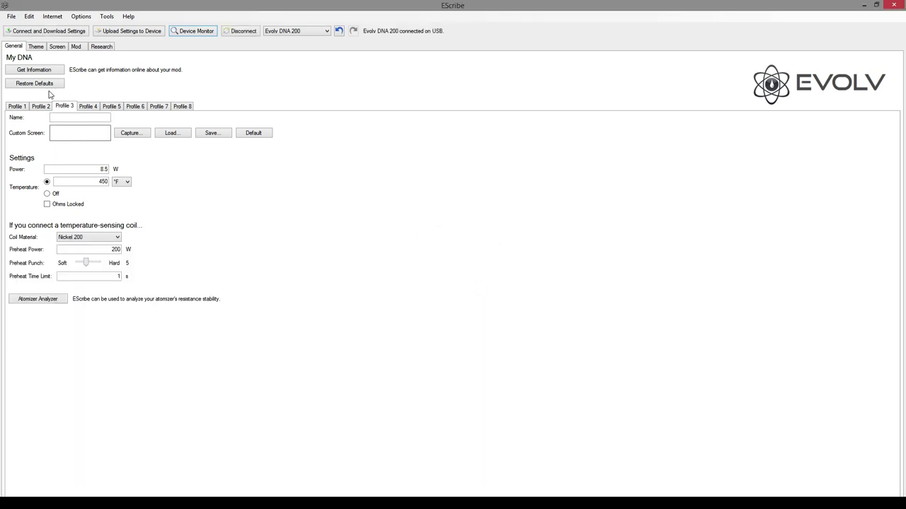
click(37, 108)
click(20, 108)
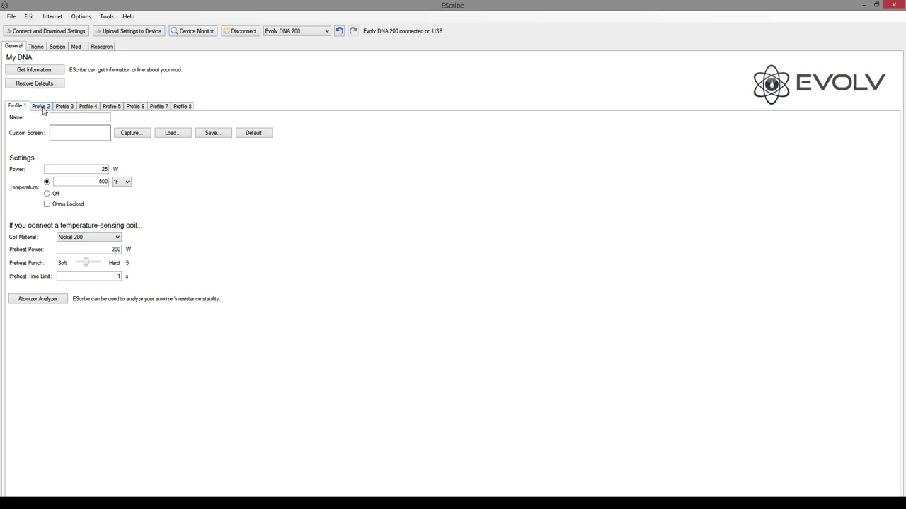
click(42, 110)
click(19, 110)
Open the Device Monitor for the newly connected device and plot Temperature Set and Power Set on the live graph.
click(198, 33)
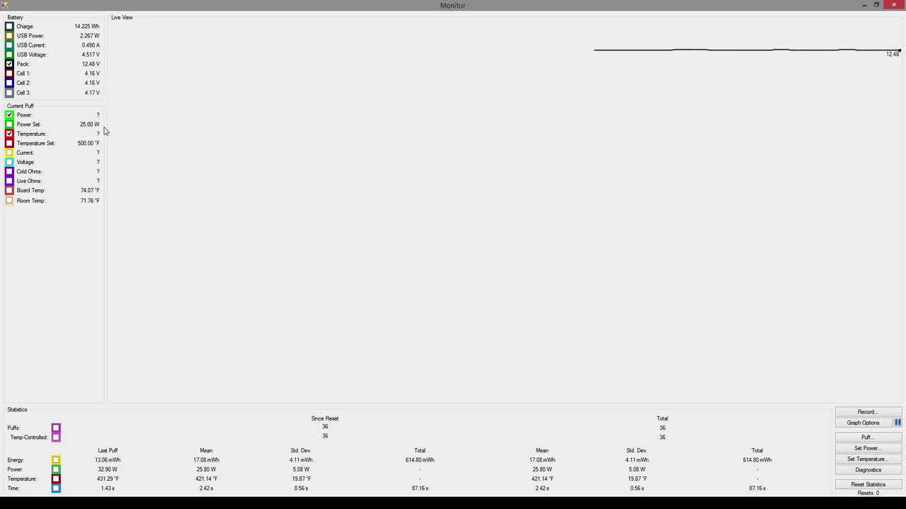
click(9, 144)
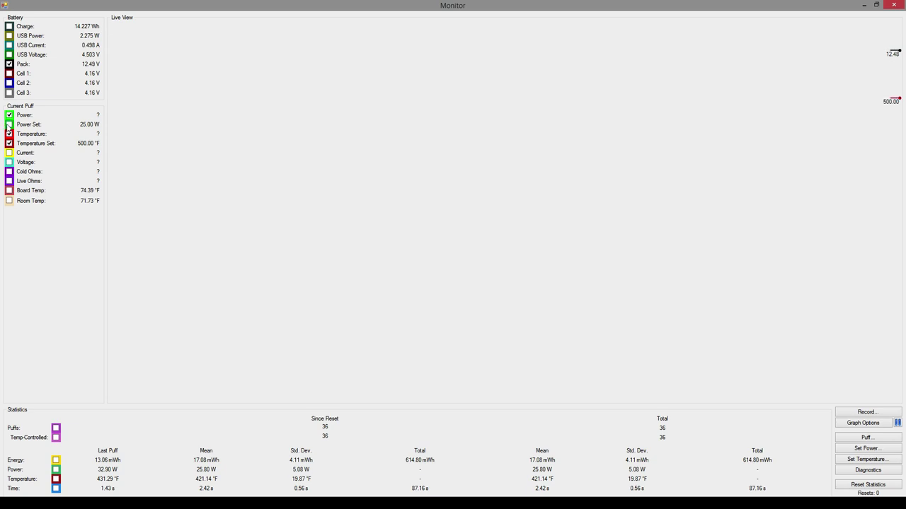
click(9, 124)
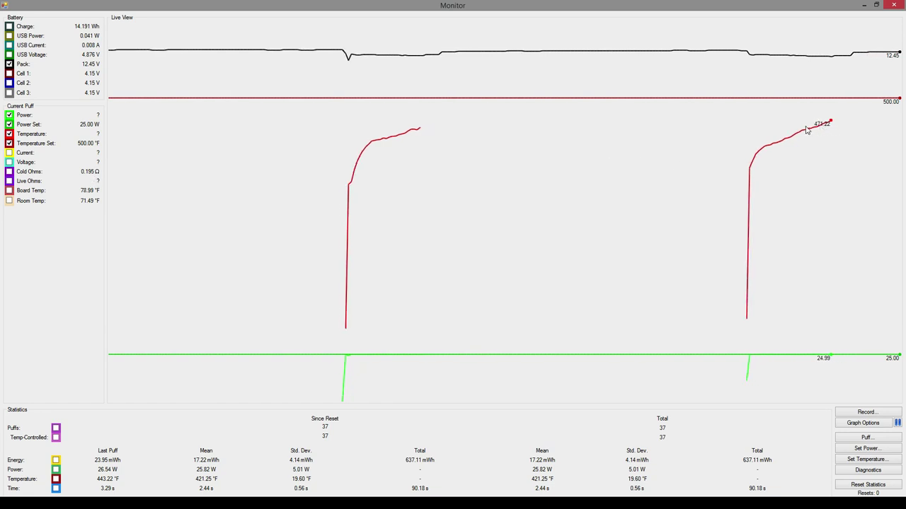
Set the device's temperature limit to 400 degrees Fahrenheit from the monitor.
click(869, 461)
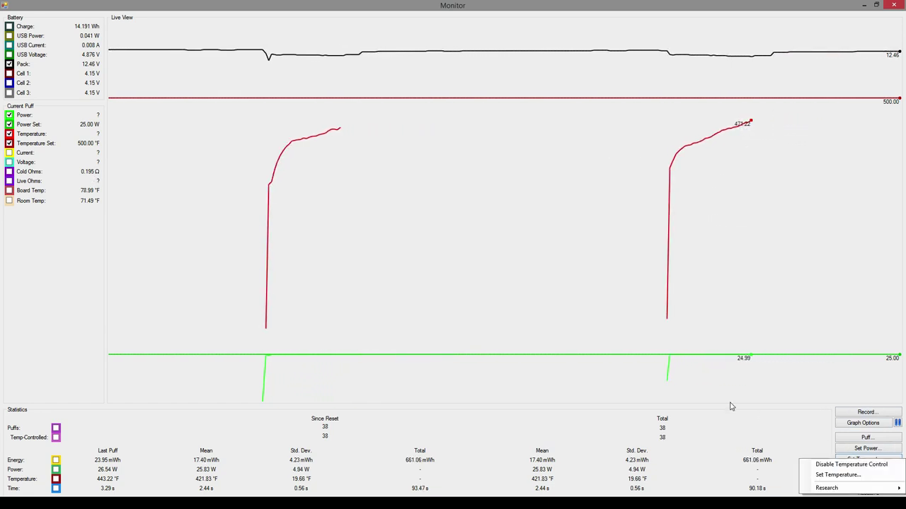
click(845, 474)
text(4)
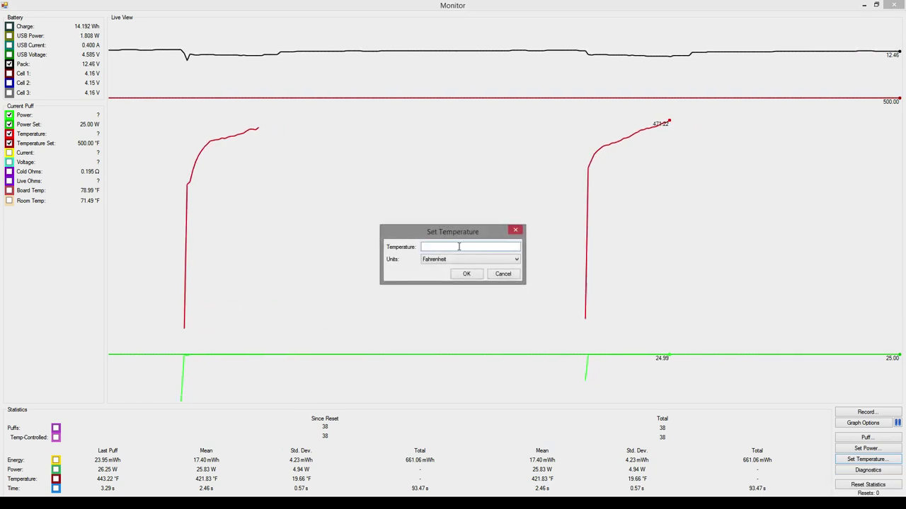
text(00)
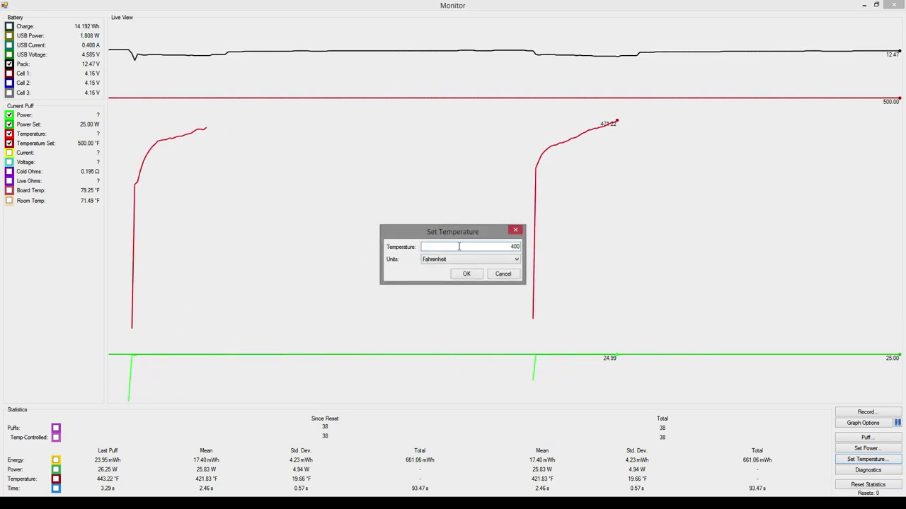
click(507, 260)
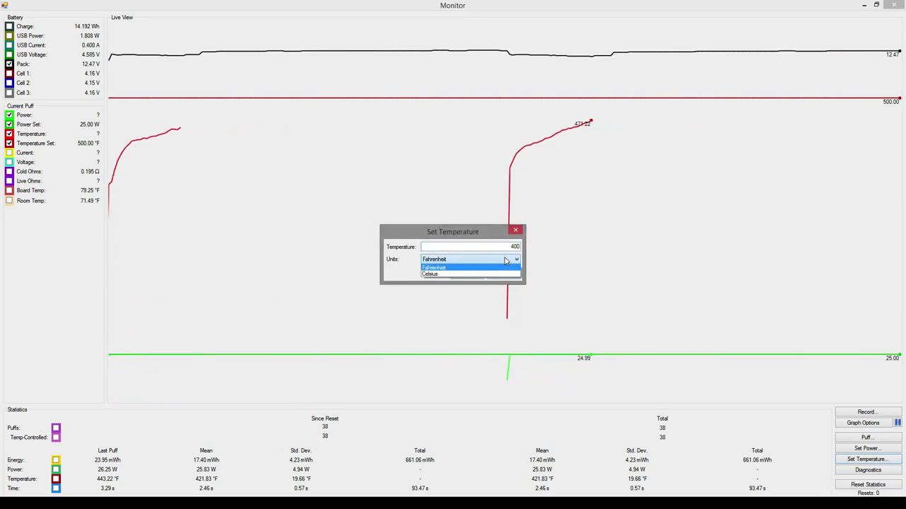
click(434, 268)
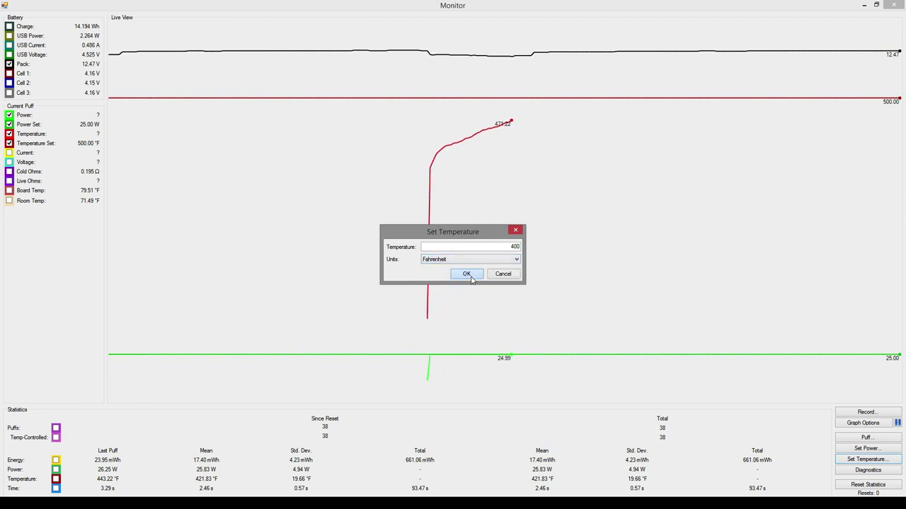
click(468, 275)
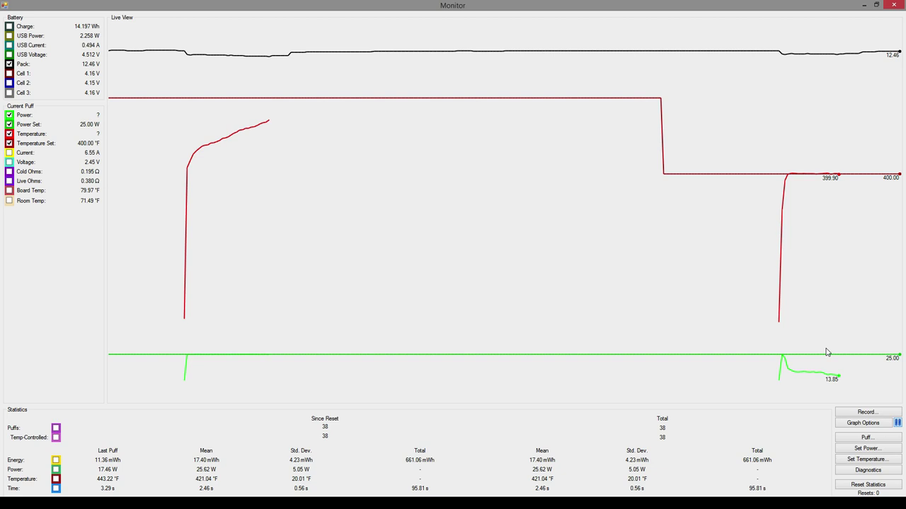
Resume the live graph and raise the device's temperature limit to 450 degrees Fahrenheit.
click(897, 423)
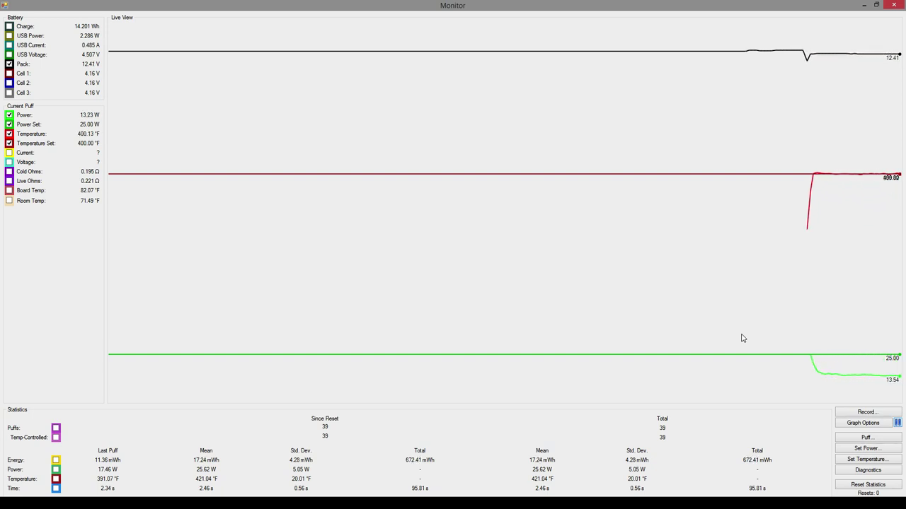
click(858, 460)
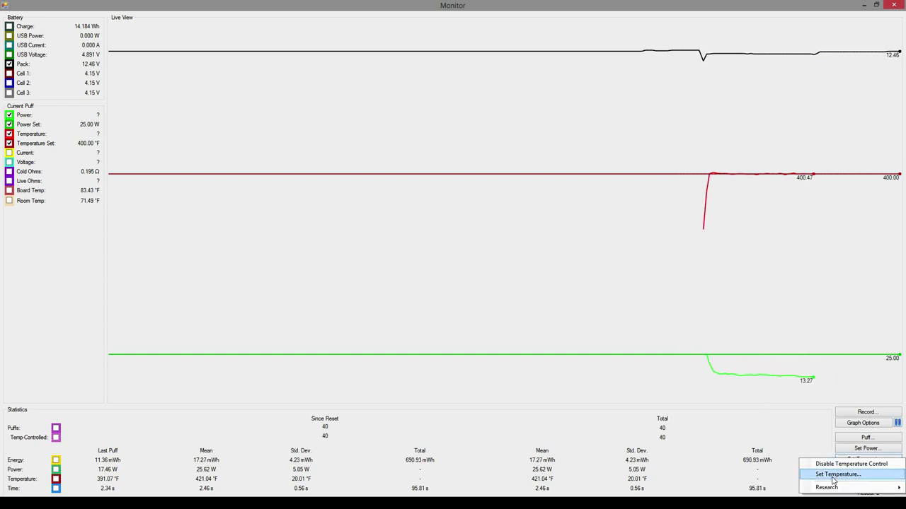
click(833, 477)
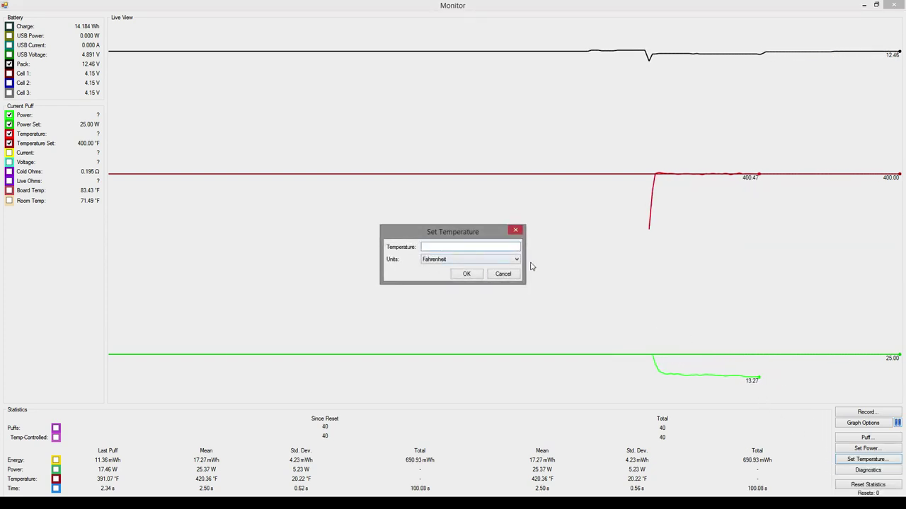
text(450)
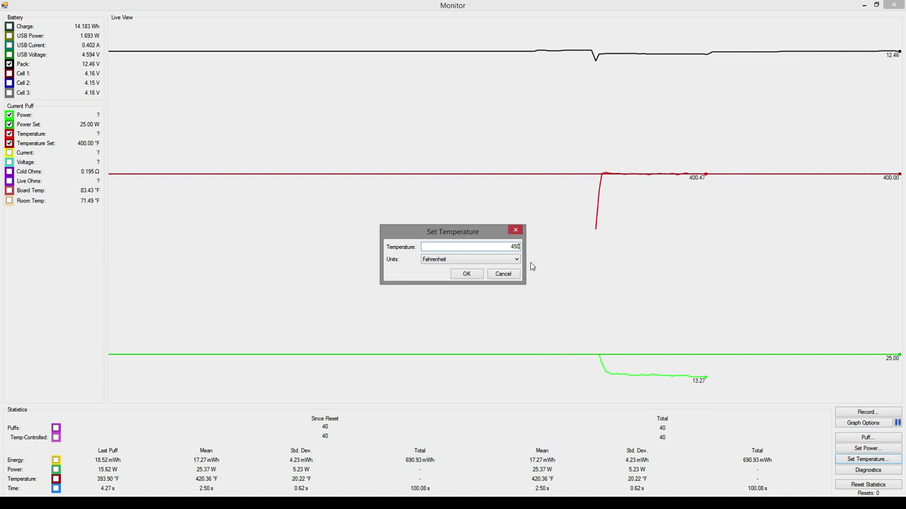
click(466, 273)
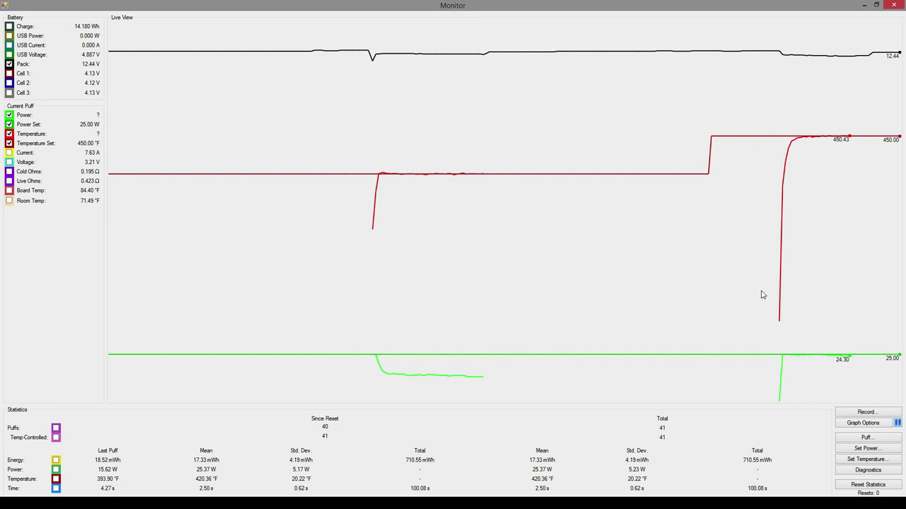
Resume the live graph and set the device's power to 30 watts from the monitor.
click(897, 423)
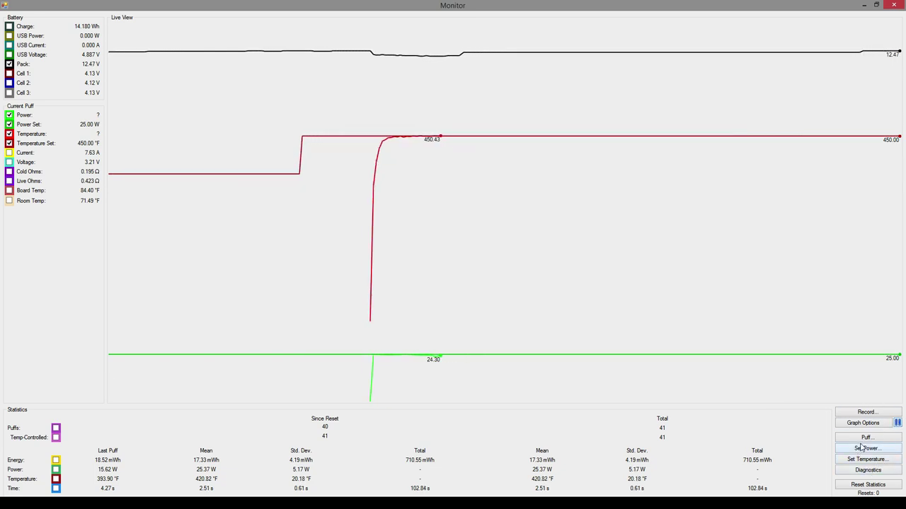
click(863, 448)
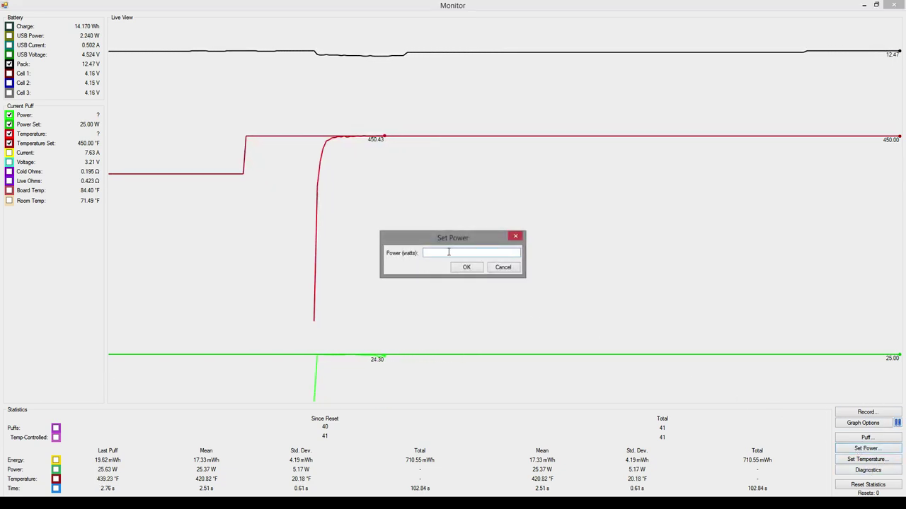
text(30)
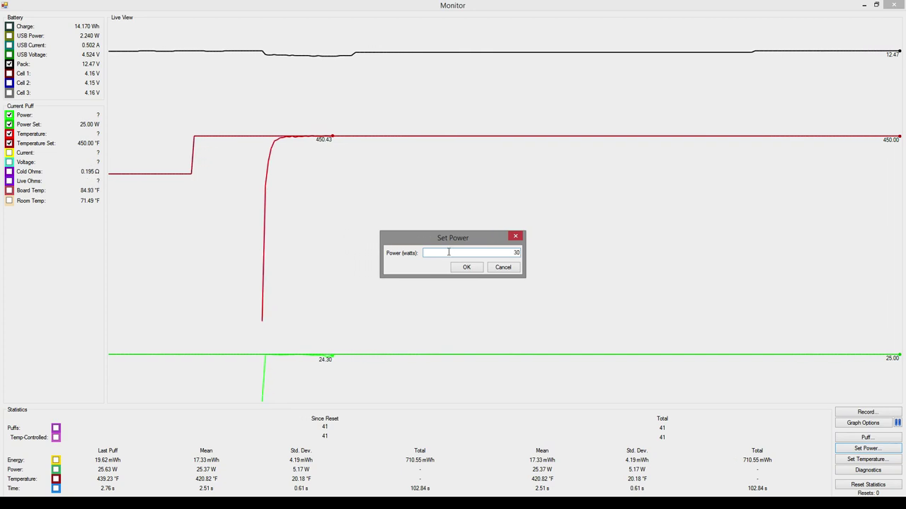
click(466, 266)
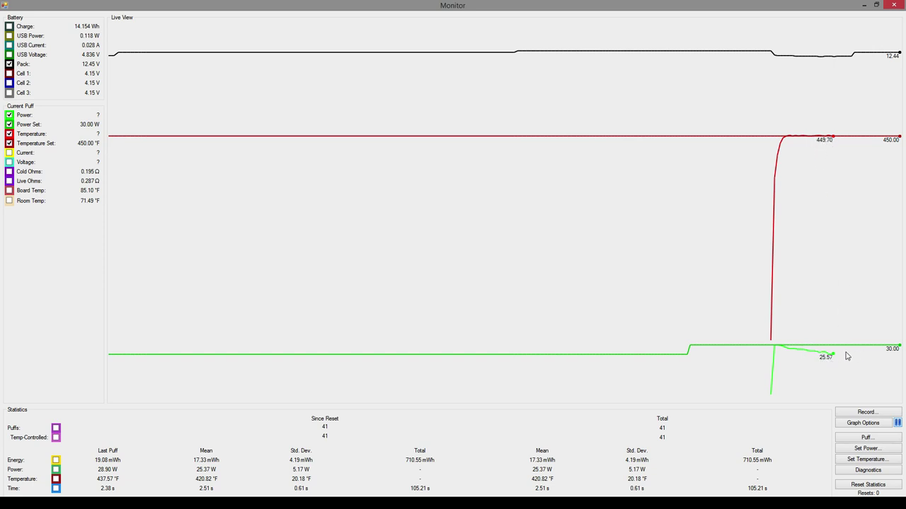
Plot Cold Ohms and Live Ohms on the resumed live graph, and close the Device Monitor.
click(8, 174)
click(897, 423)
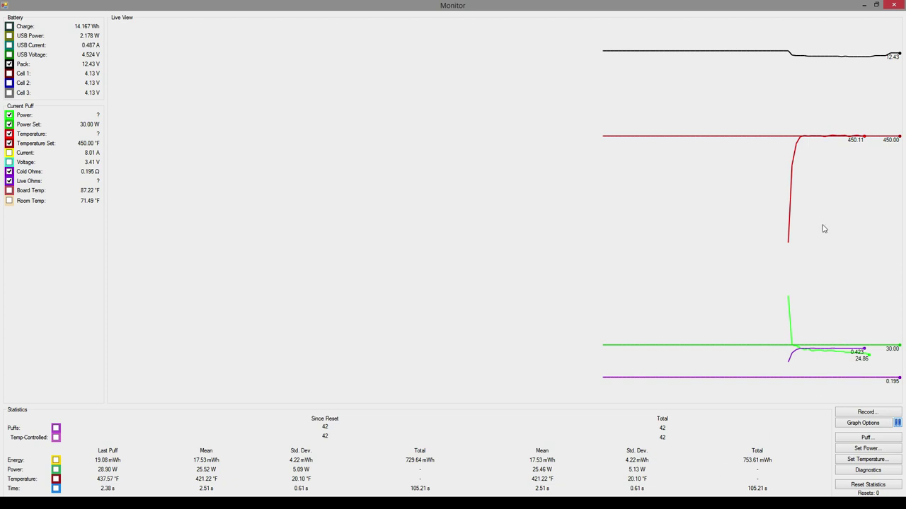
click(901, 4)
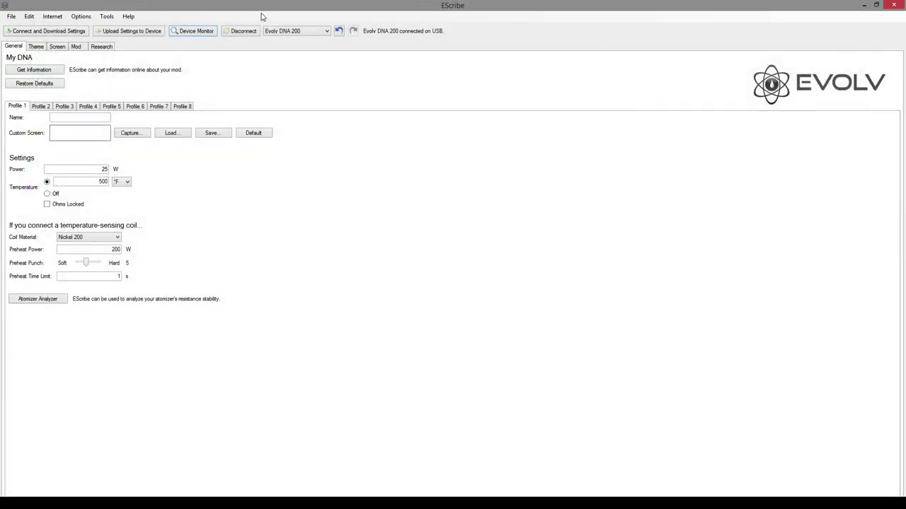
Open the Serial Terminal and query the power and temperature set points with P=GET SP and T=GET SP.
click(108, 17)
click(132, 47)
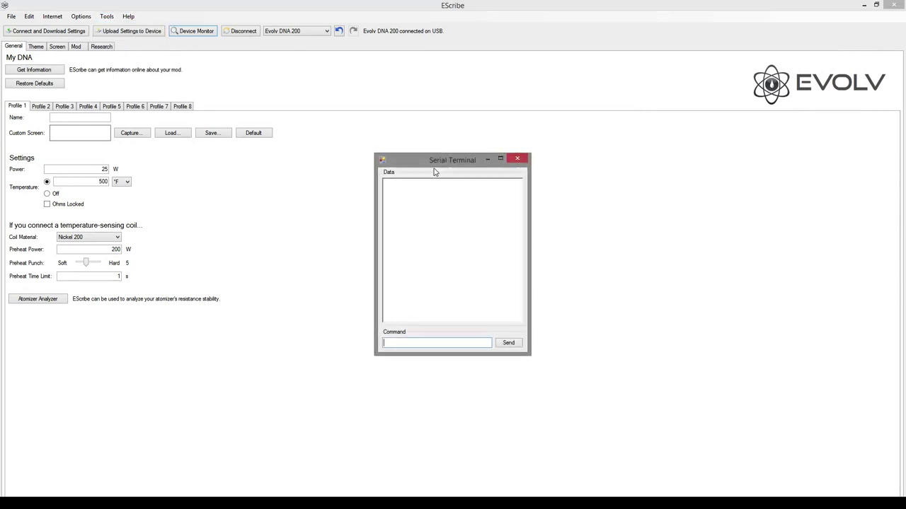
click(457, 342)
text(P=GET SP)
key(Return)
text(T=GET SP)
key(Return)
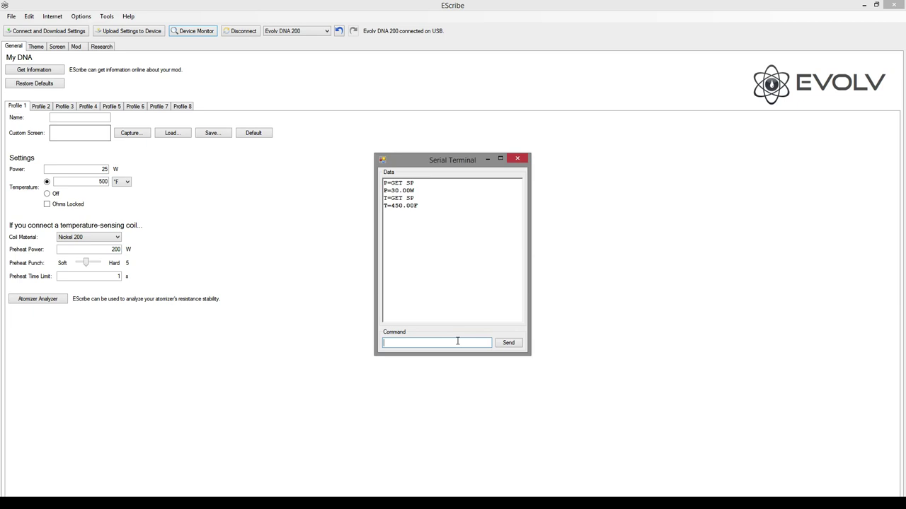
Try to change the power with the serial command P=25 and query the set point with P=GET SP.
text(P=25)
key(Return)
text(P=GET SP)
key(Return)
Try to change the power with the serial command P=SET 25 and query it with P=GET SP.
text(P=25)
key(BackSpace)
key(BackSpace)
text(SET 25)
key(Return)
text(P)
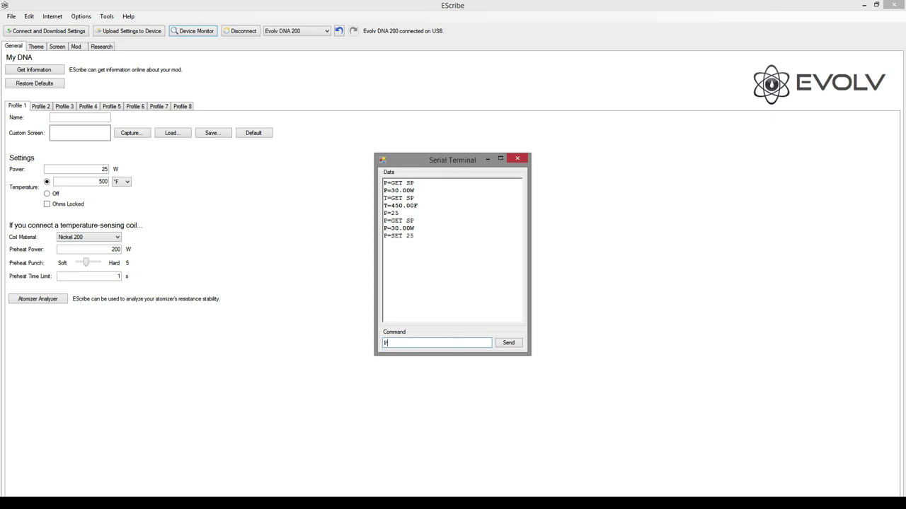
text(=GET SP)
key(Return)
Retry the serial command P=25 and read back the power set point with P=GET SP.
text(P=25)
key(Return)
text(P=GET SP)
key(Return)
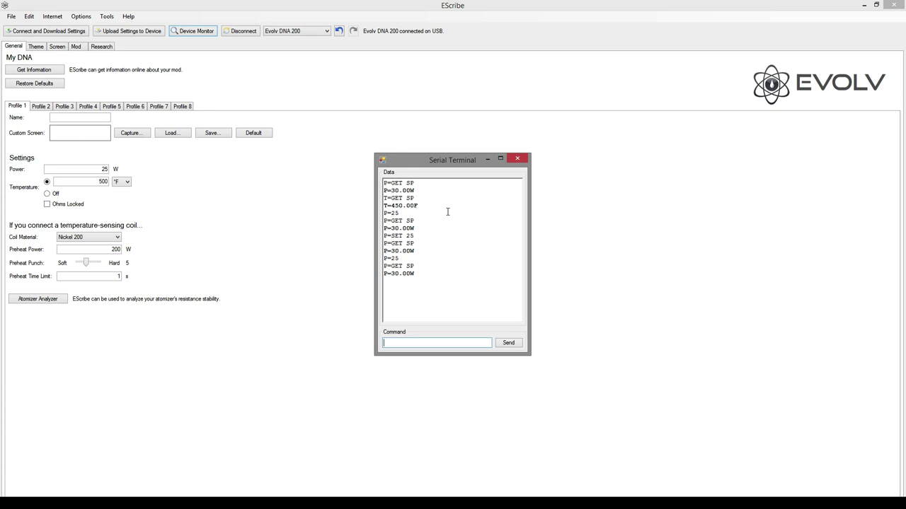
Set the device's power with the serial command P=25W and verify it by resending P=GET SP.
key(Up)
key(Up)
key(Return)
key(Up)
key(Return)
Set the temperature limit with the serial command T=400F and verify it by resending T=GET SP.
text(T=400F)
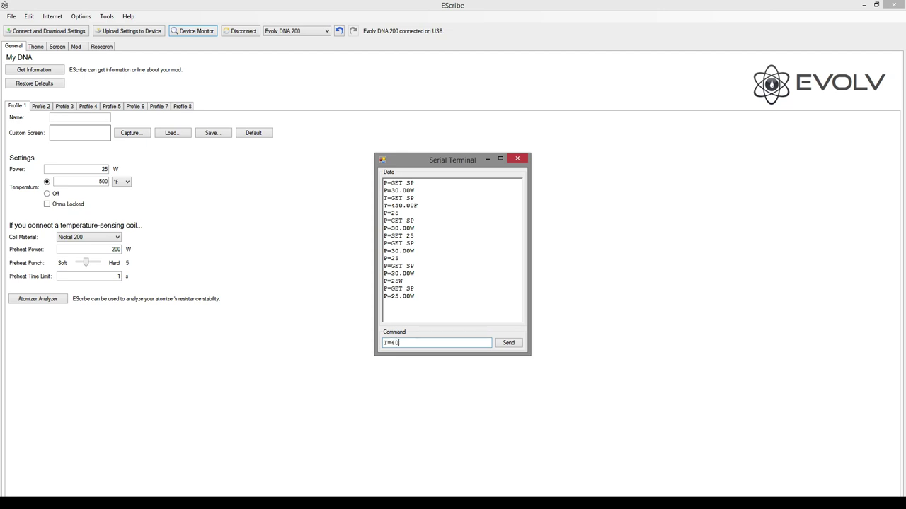
key(Return)
key(Up)
key(Up)
key(Up)
key(Up)
key(Up)
key(Return)
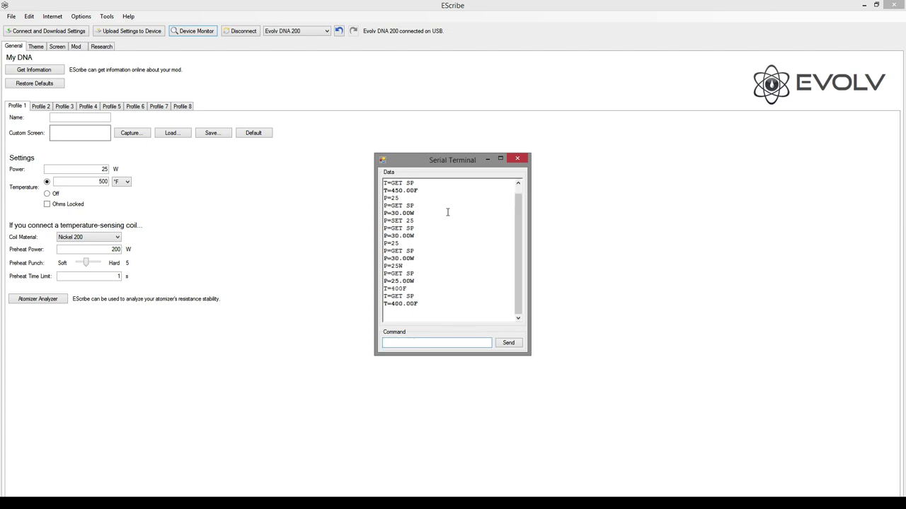
Close the Serial Terminal, check Power Set and Temperature Set in the Device Monitor, and close the monitor.
click(517, 158)
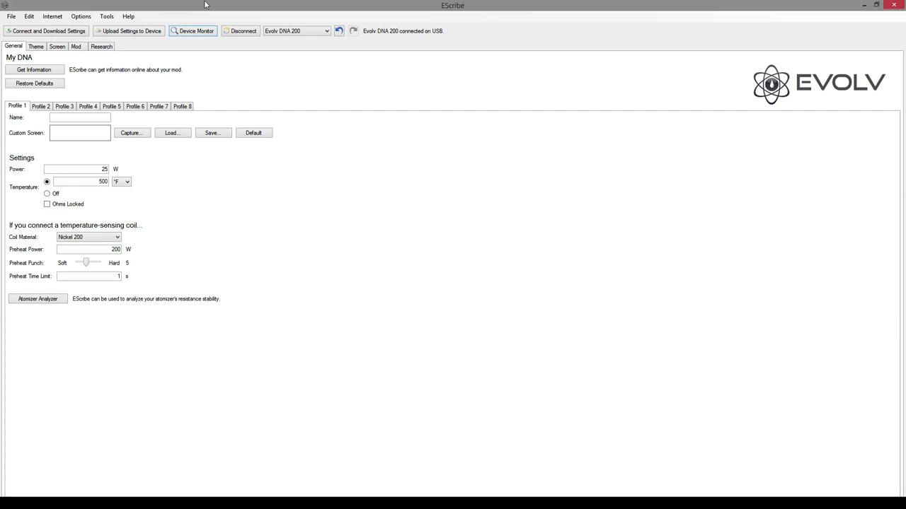
click(189, 33)
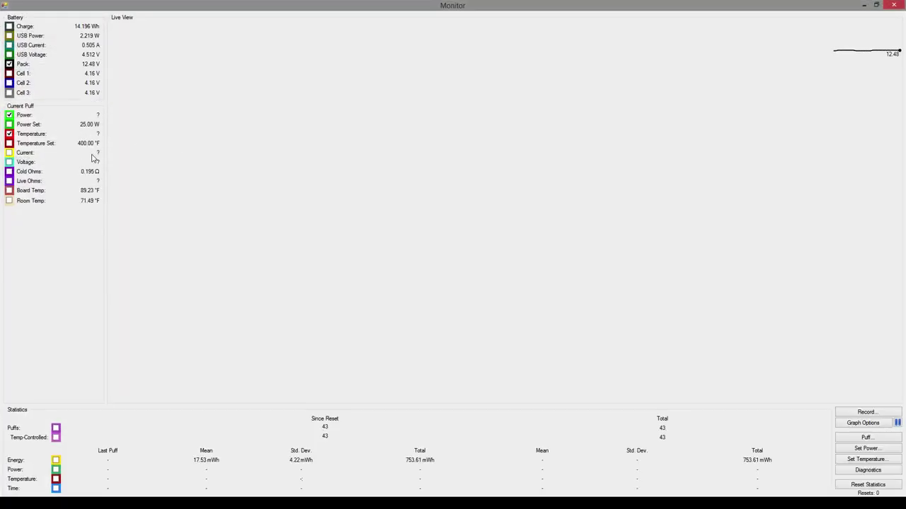
click(894, 5)
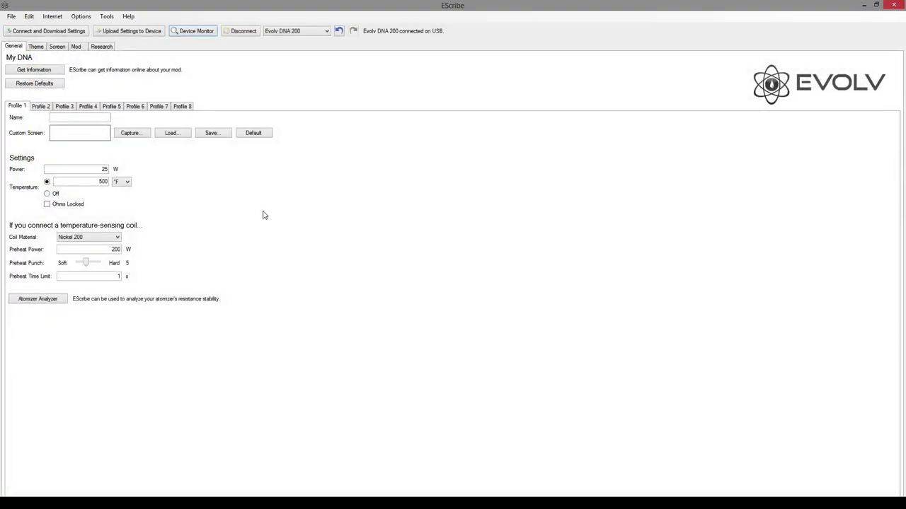